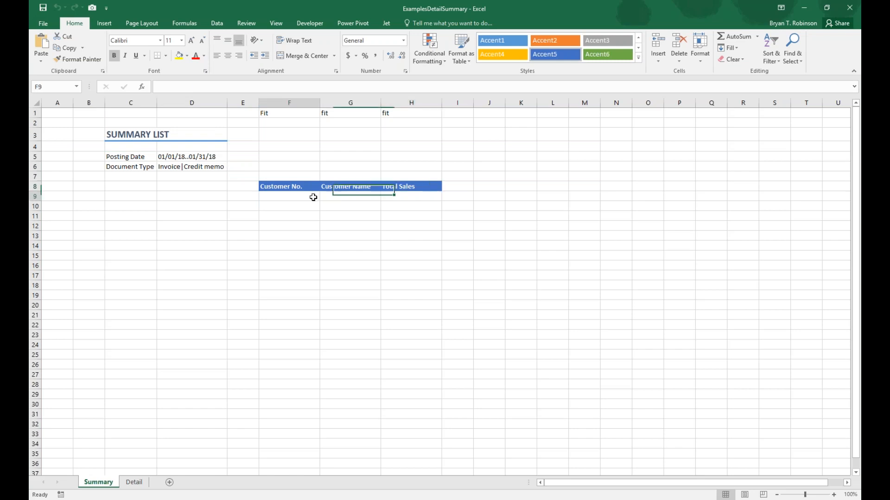
Step: Start a Jet NL function in cell F9 under Customer No. and set What to Rows
{"action": "left_click", "coordinate": [379, 26]}
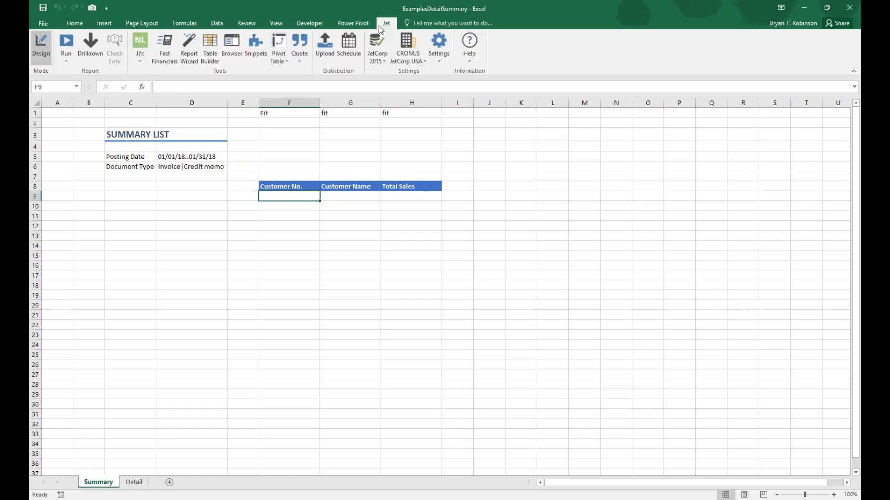
{"action": "left_click_drag", "start_coordinate": [286, 195], "coordinate": [273, 443]}
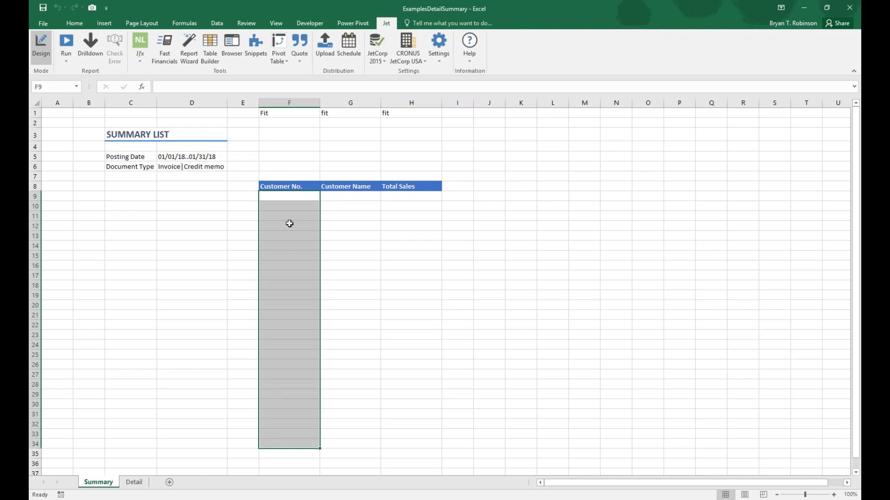
{"action": "left_click", "coordinate": [292, 197]}
{"action": "left_click", "coordinate": [140, 41]}
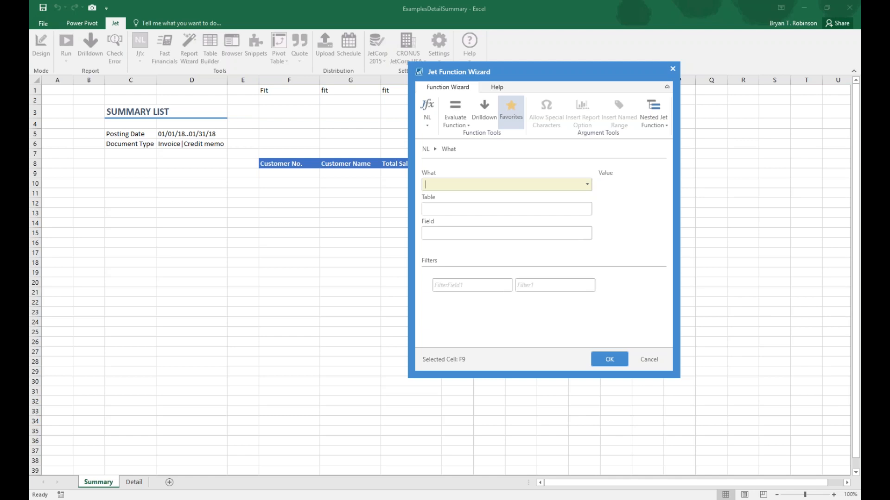
{"action": "left_click", "coordinate": [587, 187]}
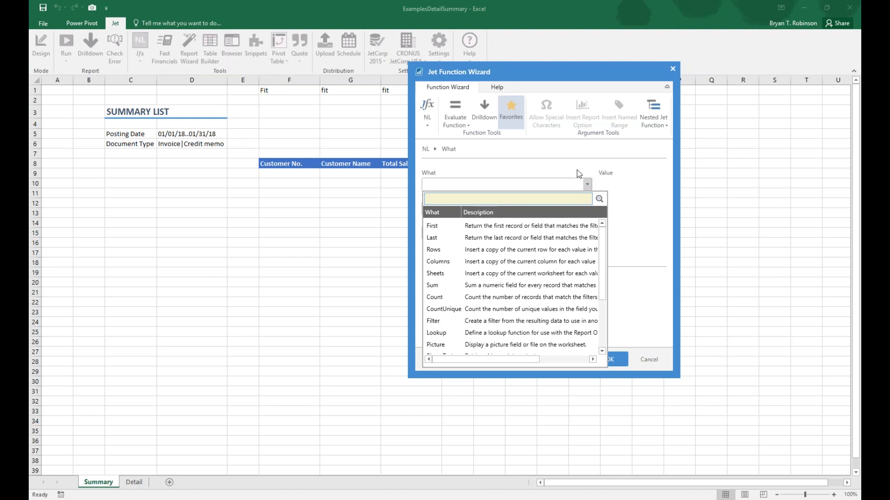
{"action": "type", "text": "row"}
{"action": "key", "text": "Return"}
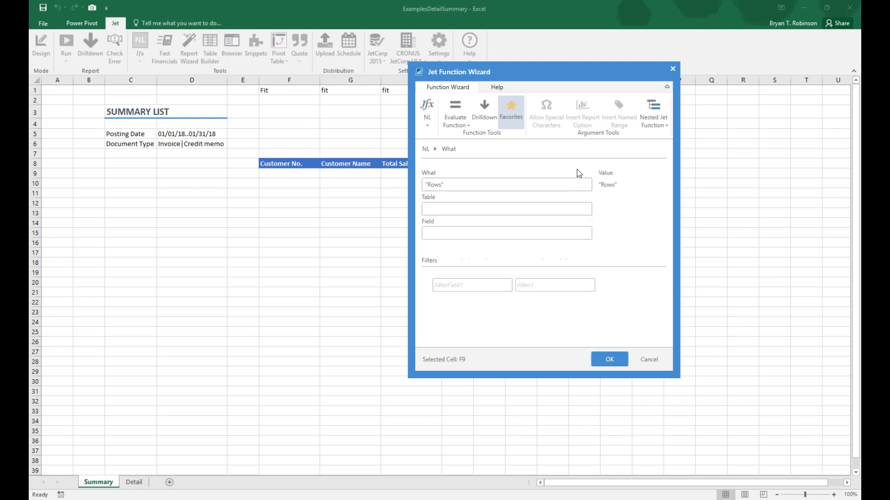
Step: Set the function's table to Cust. Ledger Entry and its field to Customer No
{"action": "left_click", "coordinate": [587, 209]}
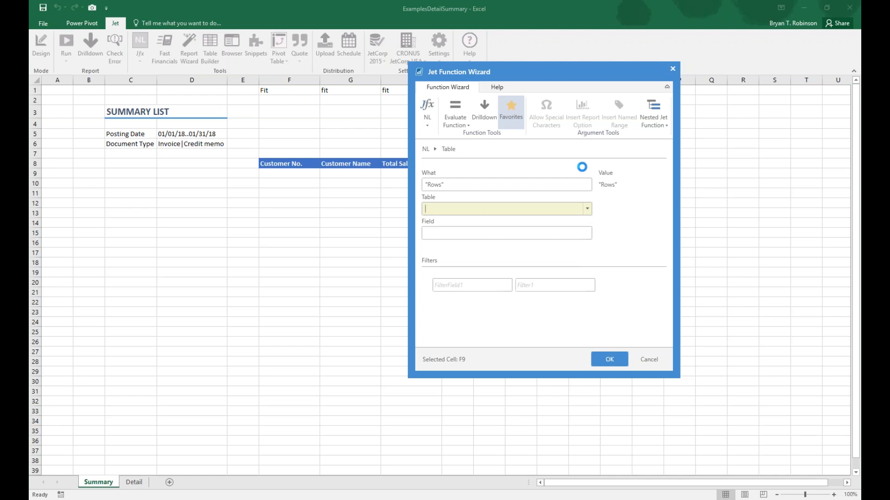
{"action": "left_click", "coordinate": [454, 234]}
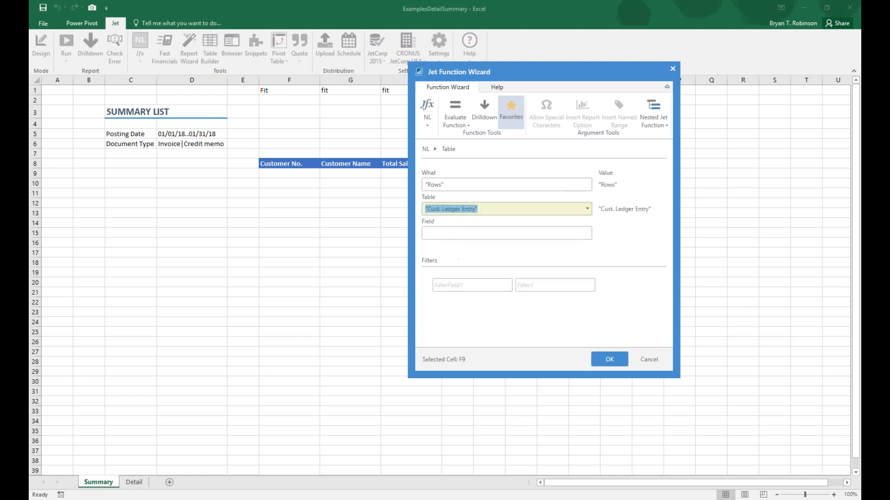
{"action": "left_click", "coordinate": [583, 239]}
{"action": "left_click", "coordinate": [587, 234]}
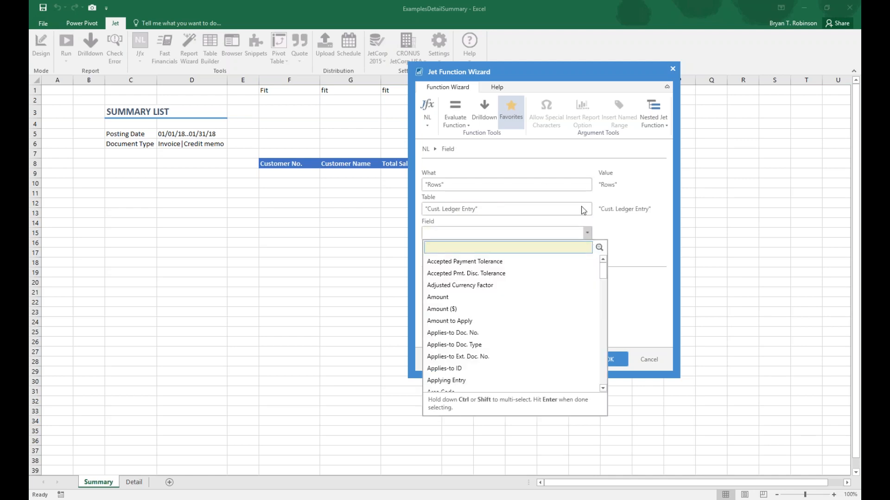
{"action": "type", "text": "customer"}
{"action": "key", "text": "Down"}
{"action": "key", "text": "Return"}
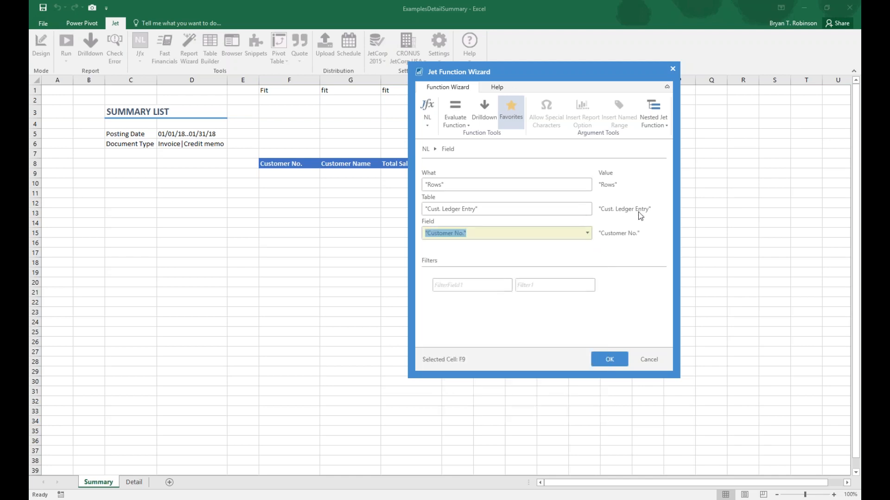
{"action": "left_click", "coordinate": [508, 235]}
{"action": "left_click", "coordinate": [509, 209]}
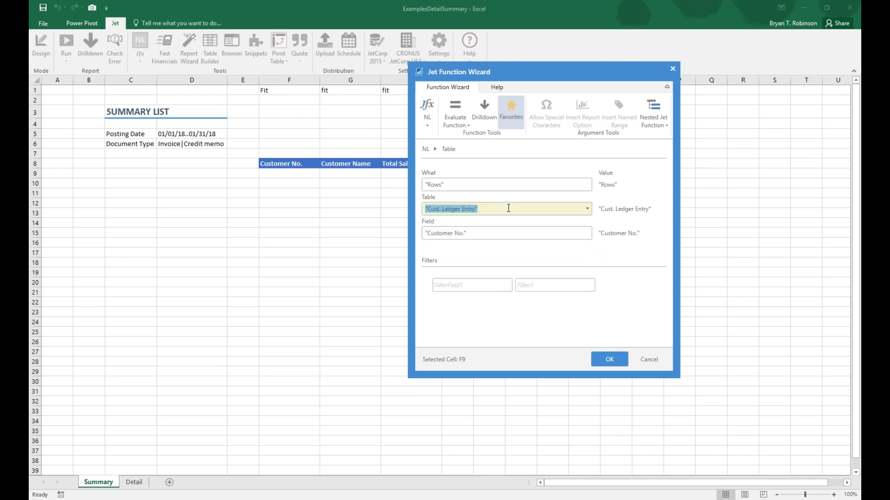
{"action": "key", "text": "Tab"}
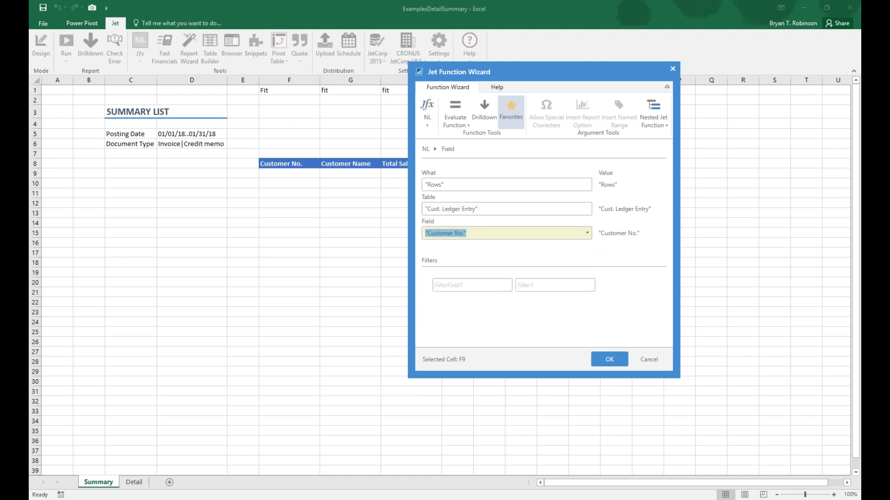
Step: Add a Document Type filter to the function that references cell $D$6
{"action": "left_click", "coordinate": [506, 287]}
{"action": "left_click", "coordinate": [507, 285]}
{"action": "type", "text": "doc"}
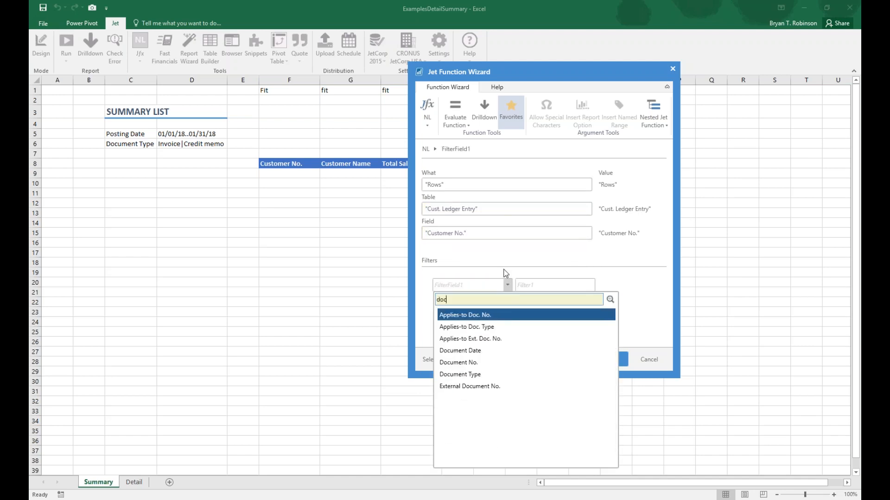
{"action": "key", "text": "Down"}
{"action": "key", "text": "Down"}
{"action": "key", "text": "Down"}
{"action": "key", "text": "Down"}
{"action": "key", "text": "Down"}
{"action": "key", "text": "Return"}
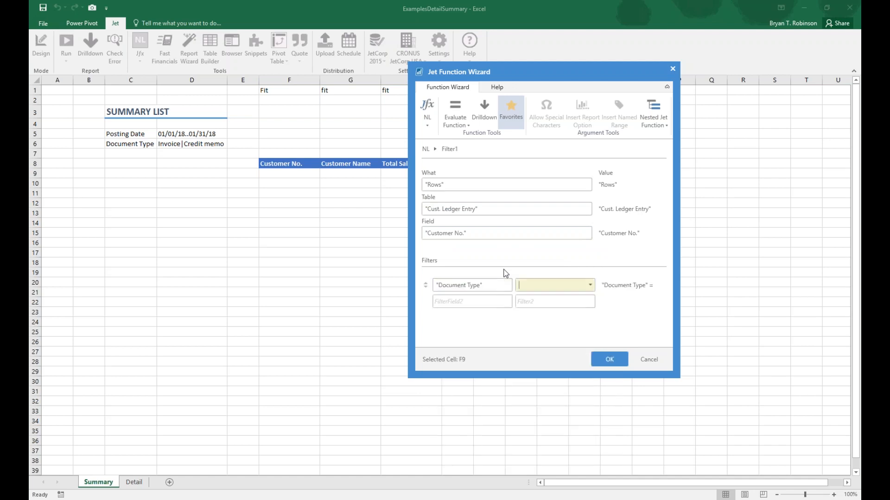
{"action": "left_click_drag", "start_coordinate": [192, 134], "coordinate": [194, 144]}
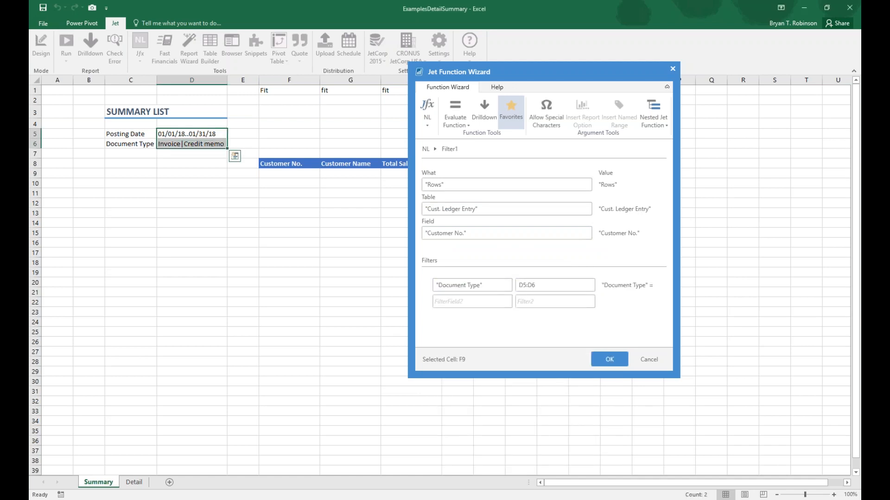
{"action": "left_click", "coordinate": [194, 144]}
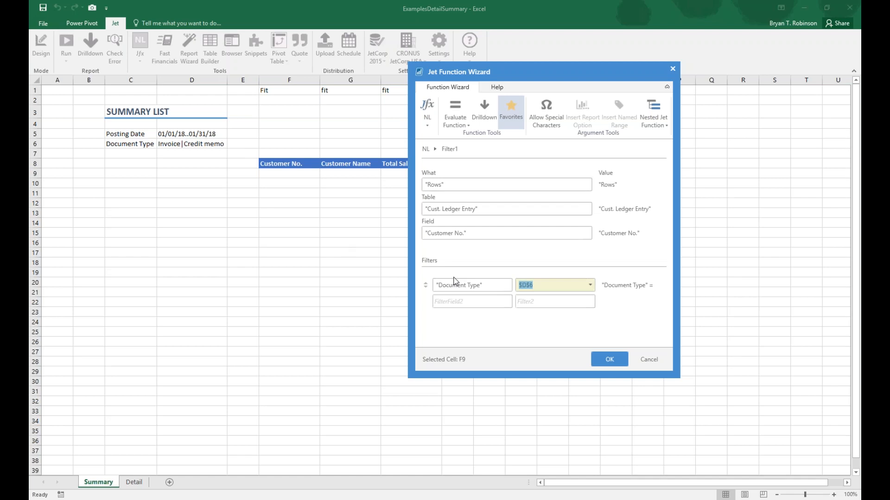
Step: Add a Posting Date filter that references cell $D$5 and insert the finished function into F9
{"action": "left_click", "coordinate": [503, 302]}
{"action": "type", "text": "posting"}
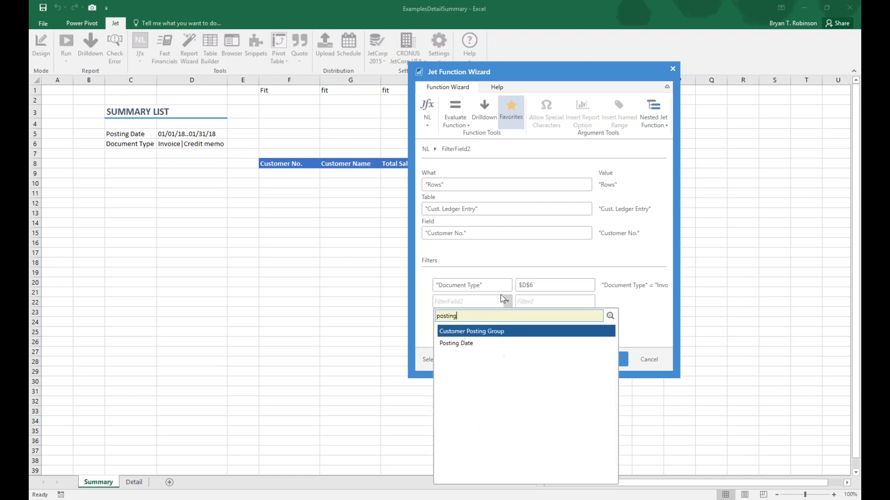
{"action": "key", "text": "Down"}
{"action": "key", "text": "Return"}
{"action": "left_click", "coordinate": [200, 136]}
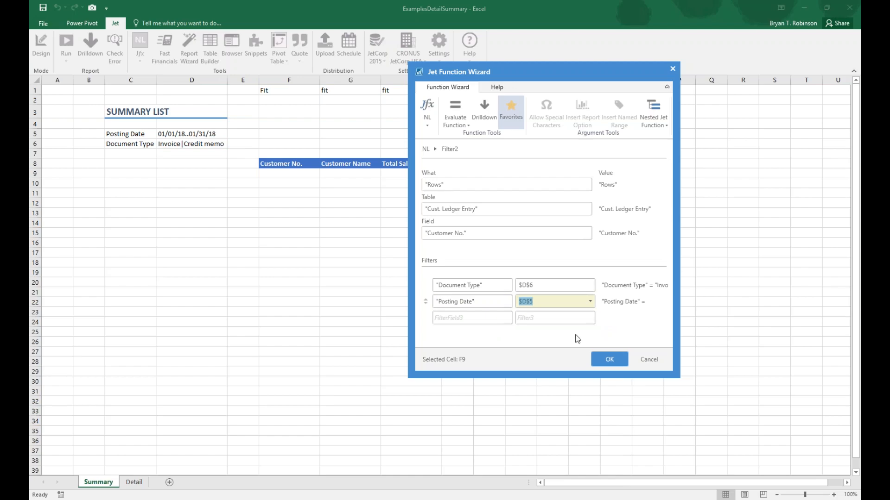
{"action": "left_click", "coordinate": [608, 361]}
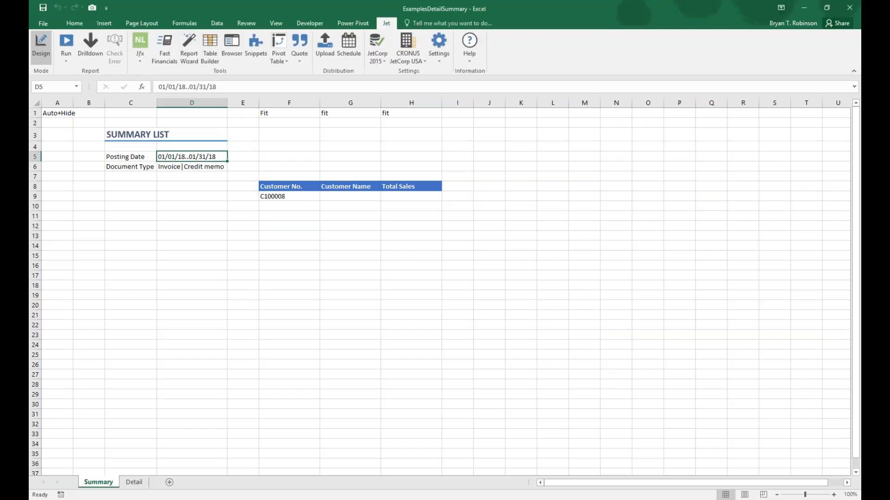
Step: Run the report to review the generated Customer No. rows, and return to design mode
{"action": "left_click", "coordinate": [67, 42]}
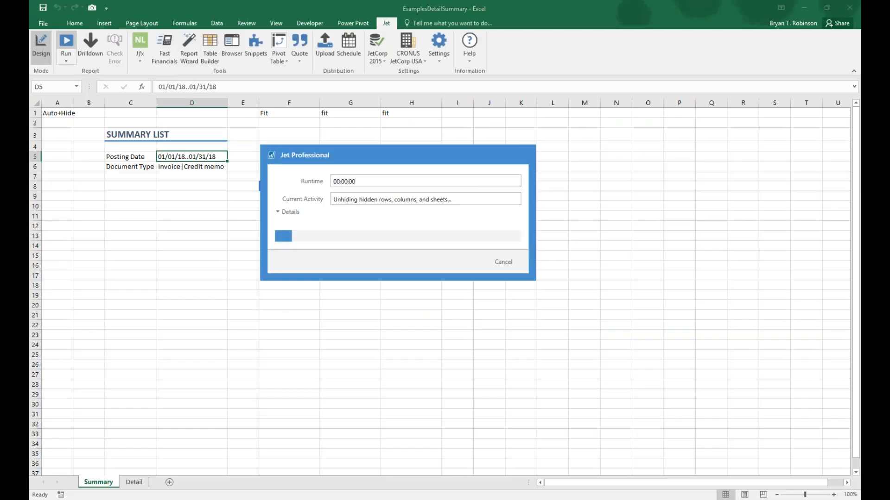
{"action": "left_click_drag", "start_coordinate": [256, 188], "coordinate": [250, 449]}
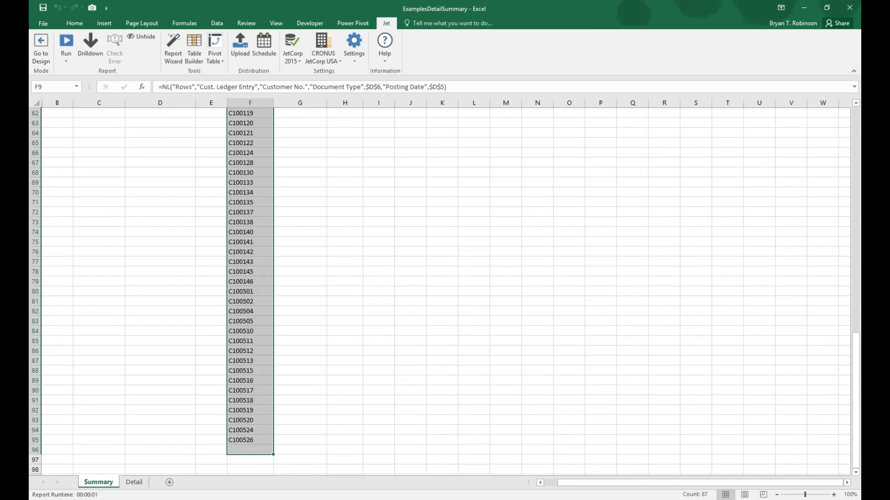
{"action": "scroll", "coordinate": [326, 258], "scroll_direction": "up", "scroll_amount": 15}
{"action": "scroll", "coordinate": [278, 186], "scroll_direction": "up", "scroll_amount": 5}
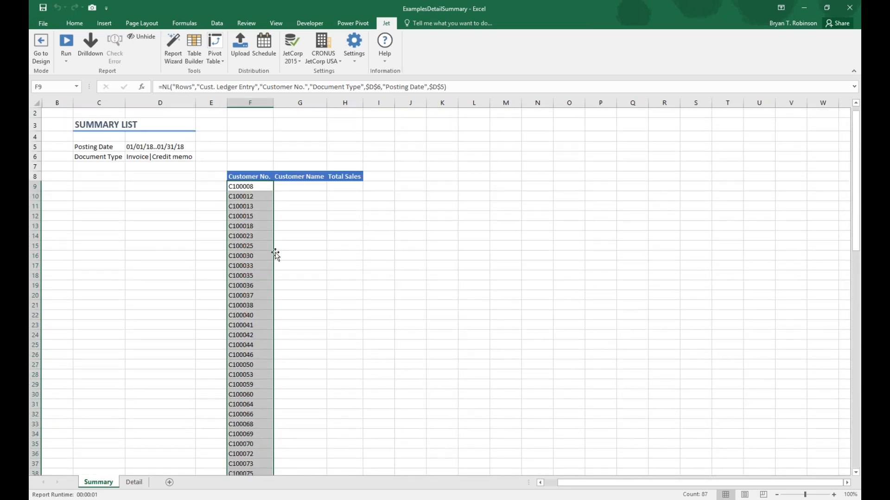
{"action": "left_click", "coordinate": [40, 49]}
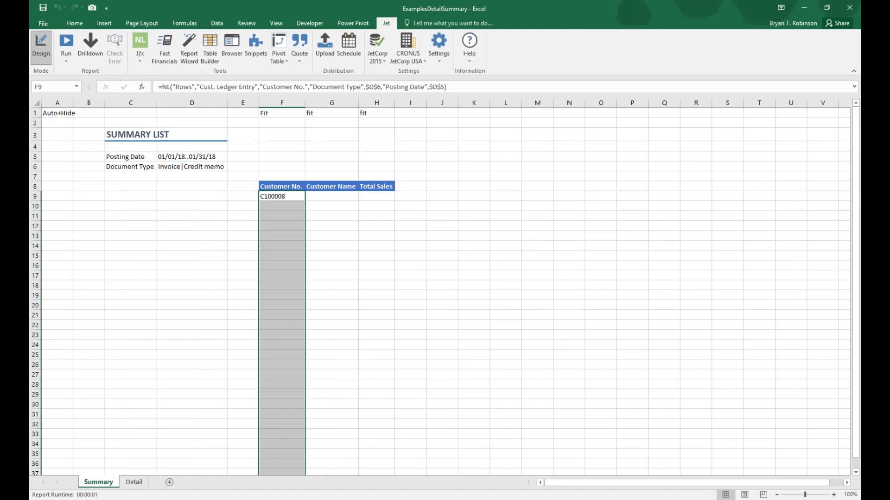
Step: Build an NL function in cell G9 that returns the First Name value from the Customer table
{"action": "left_click", "coordinate": [335, 197]}
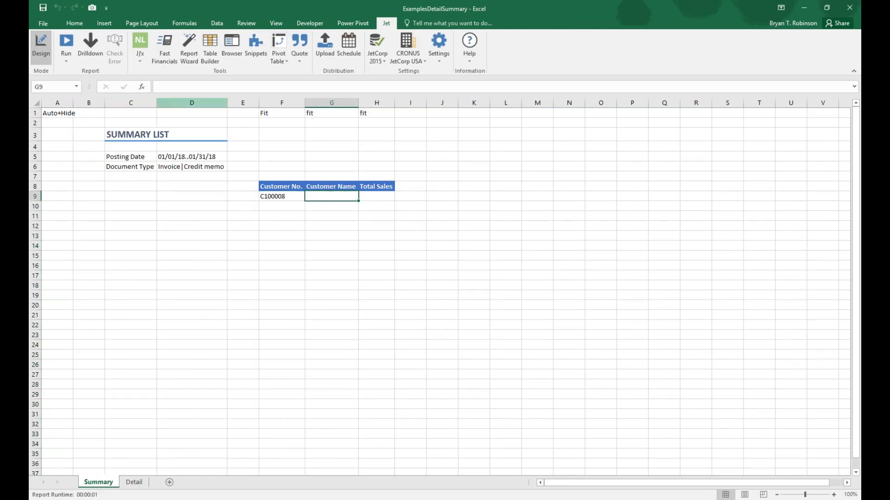
{"action": "left_click", "coordinate": [140, 46]}
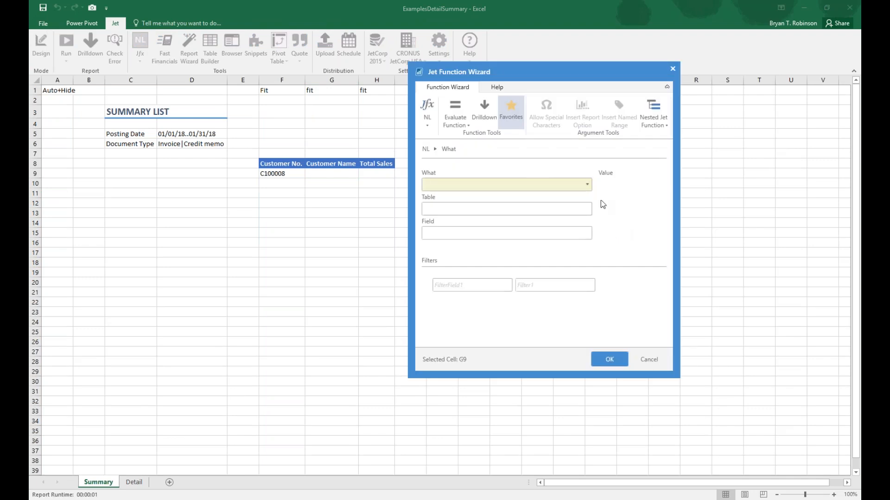
{"action": "left_click", "coordinate": [587, 184]}
{"action": "left_click", "coordinate": [556, 226]}
{"action": "left_click", "coordinate": [587, 209]}
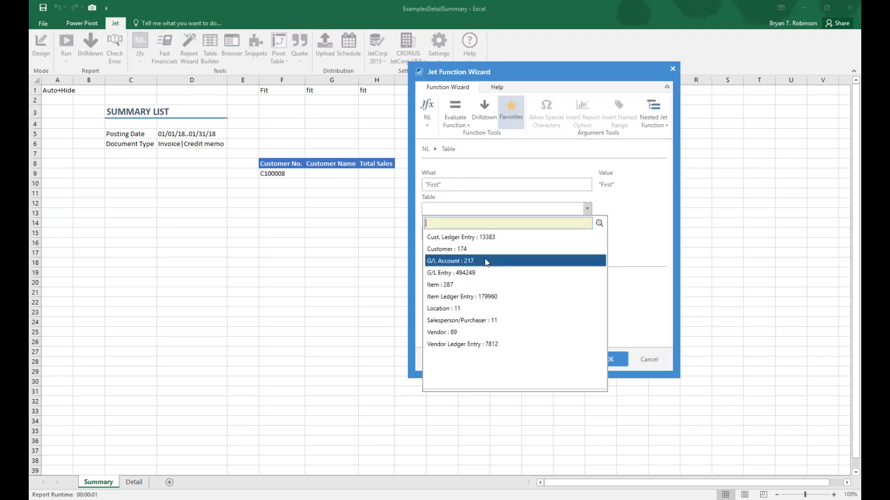
{"action": "left_click", "coordinate": [458, 249]}
{"action": "left_click", "coordinate": [577, 229]}
{"action": "type", "text": "name"}
{"action": "key", "text": "Return"}
{"action": "key", "text": "Tab"}
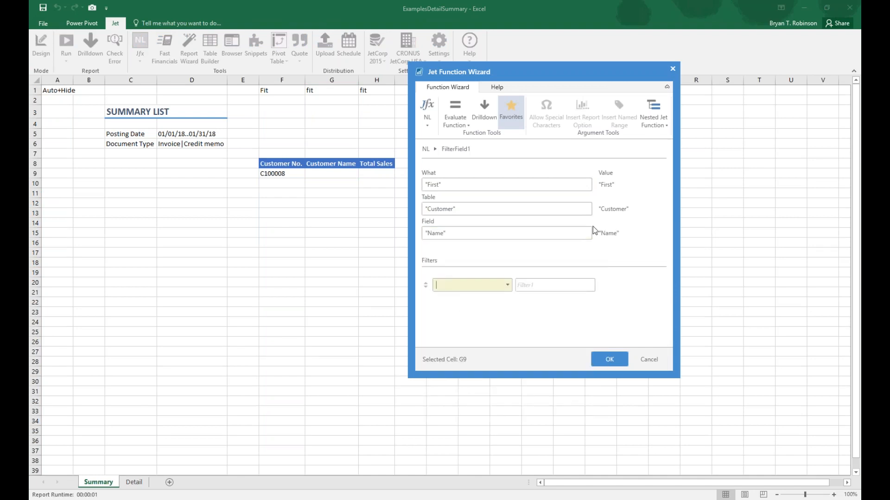
Step: Filter the customer name function by No. using cell F9, insert it, and widen the Customer Name column to fit
{"action": "left_click", "coordinate": [508, 285]}
{"action": "type", "text": "no."}
{"action": "key", "text": "Return"}
{"action": "key", "text": "Tab"}
{"action": "left_click", "coordinate": [283, 175]}
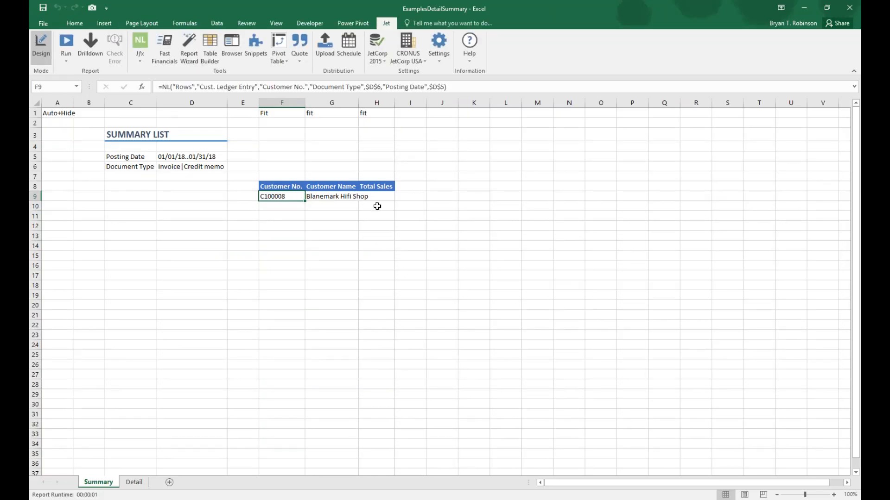
{"action": "left_click_drag", "start_coordinate": [359, 102], "coordinate": [372, 103]}
Step: Set up an NL function in cell H9 that sums Amount ($) from the Cust. Ledger Entry table
{"action": "left_click", "coordinate": [391, 195]}
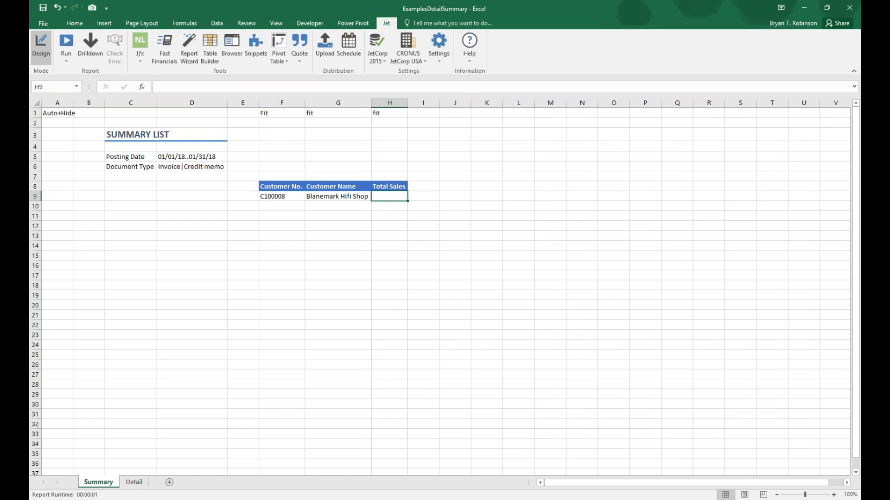
{"action": "left_click", "coordinate": [140, 44]}
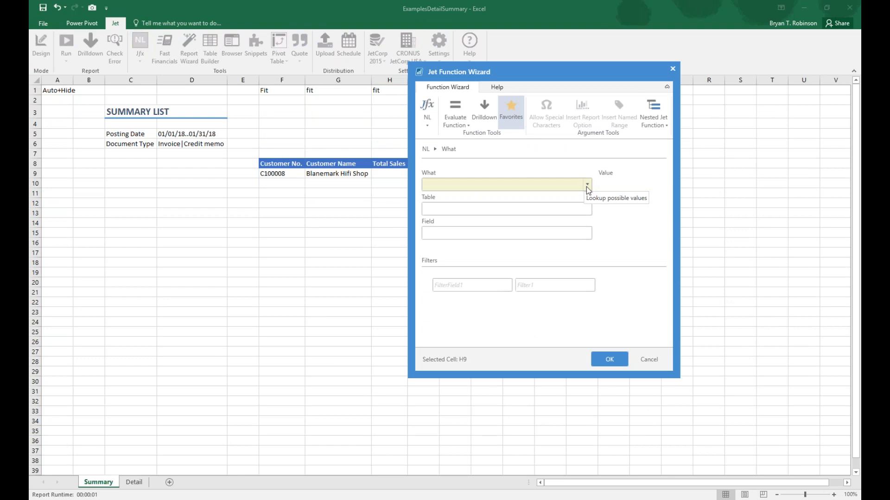
{"action": "left_click", "coordinate": [586, 185]}
{"action": "left_click", "coordinate": [527, 285]}
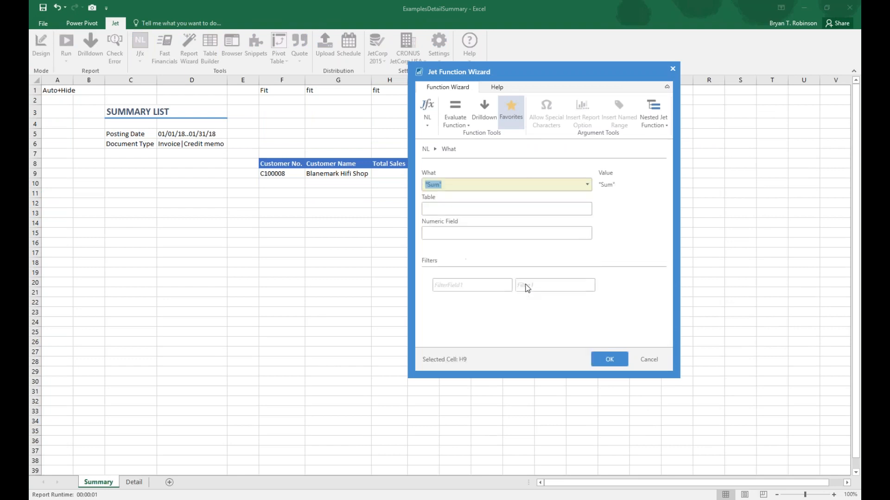
{"action": "left_click", "coordinate": [586, 209]}
{"action": "type", "text": "cus"}
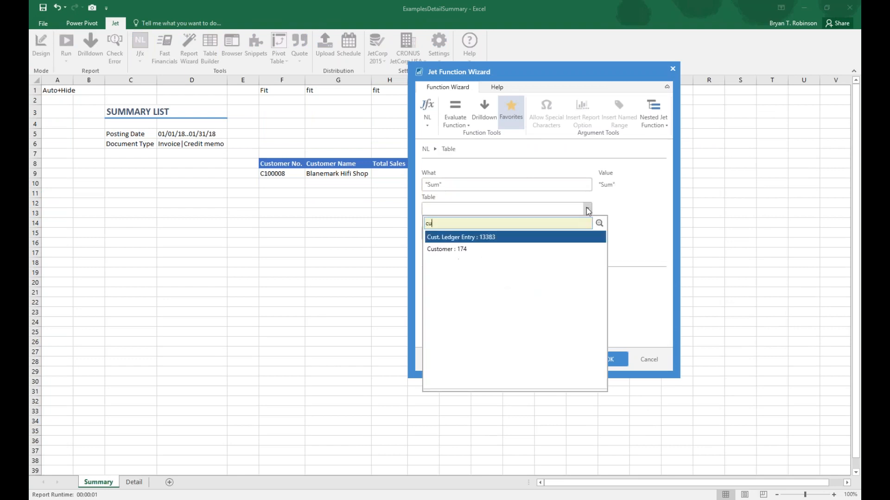
{"action": "key", "text": "Return"}
{"action": "left_click", "coordinate": [588, 233]}
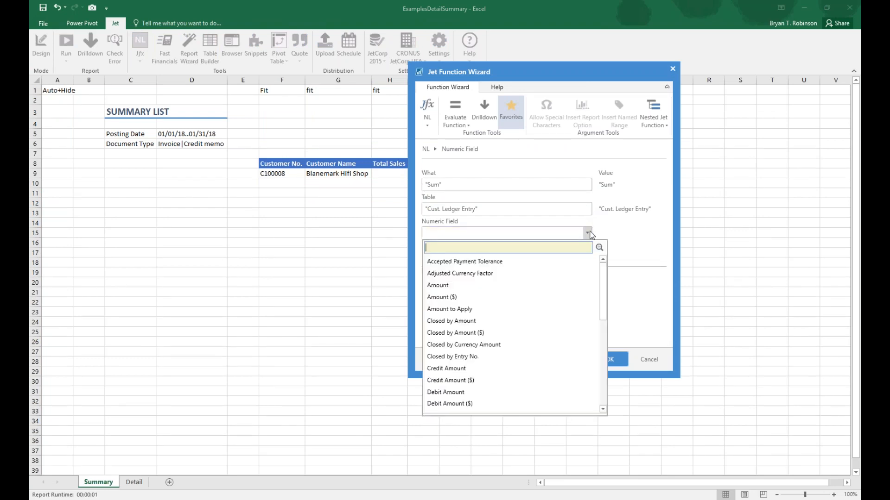
{"action": "left_click", "coordinate": [530, 296]}
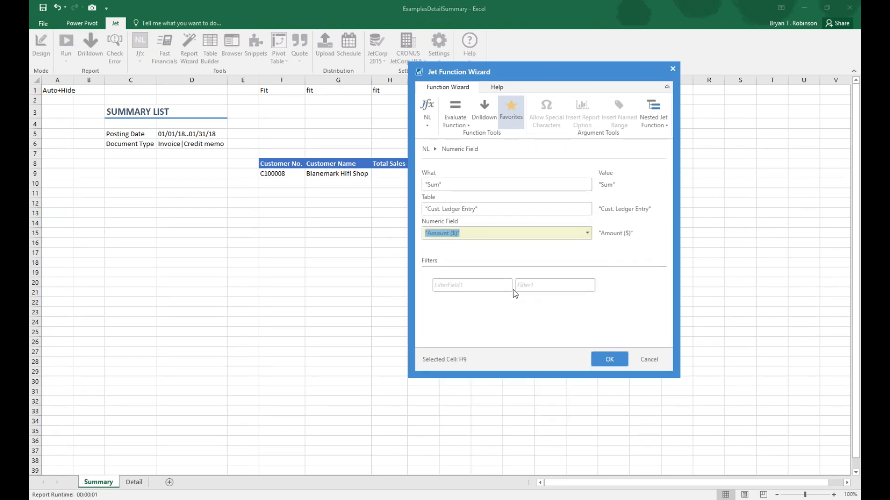
Step: Filter the total sales function by Customer No. using cell F9
{"action": "left_click", "coordinate": [509, 289]}
{"action": "type", "text": "custo"}
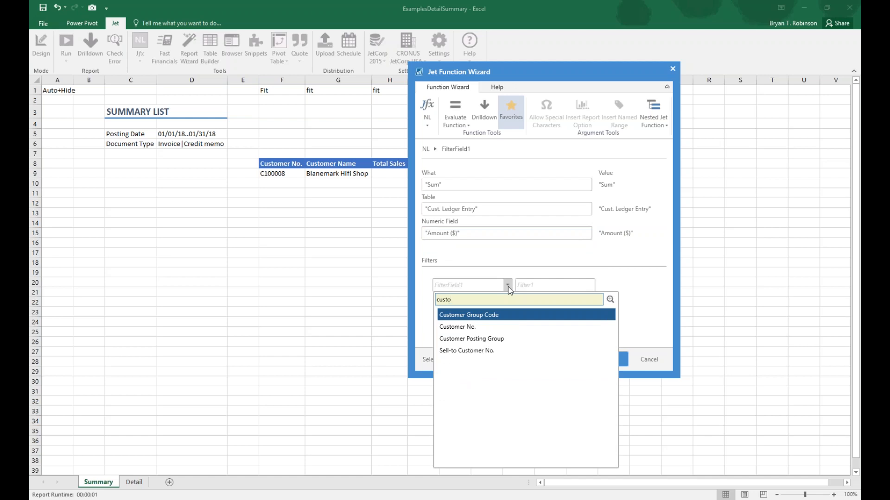
{"action": "key", "text": "Return"}
{"action": "key", "text": "Tab"}
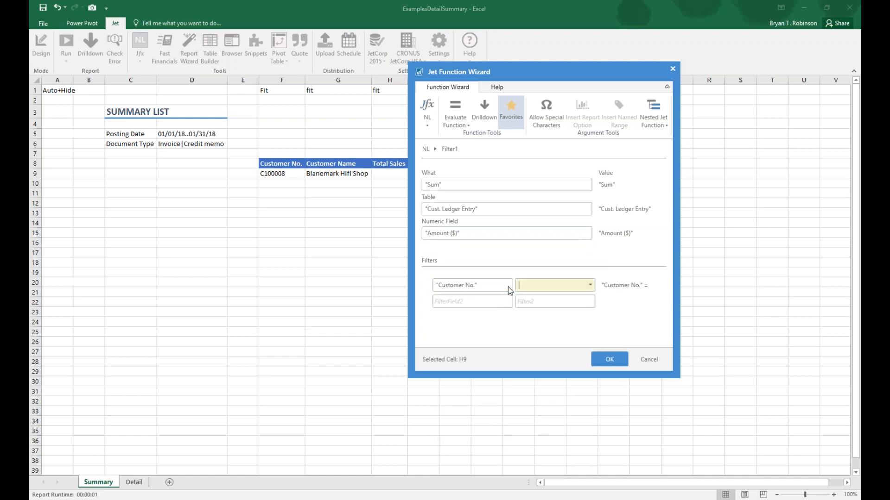
{"action": "left_click", "coordinate": [287, 174]}
Step: Add a Posting Date filter to the total sales function, referencing cell $D$5
{"action": "left_click", "coordinate": [507, 302]}
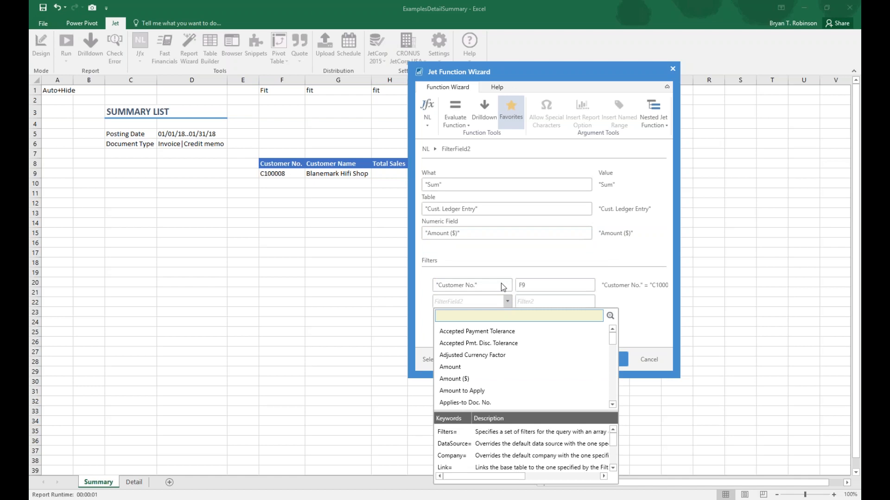
{"action": "type", "text": "date"}
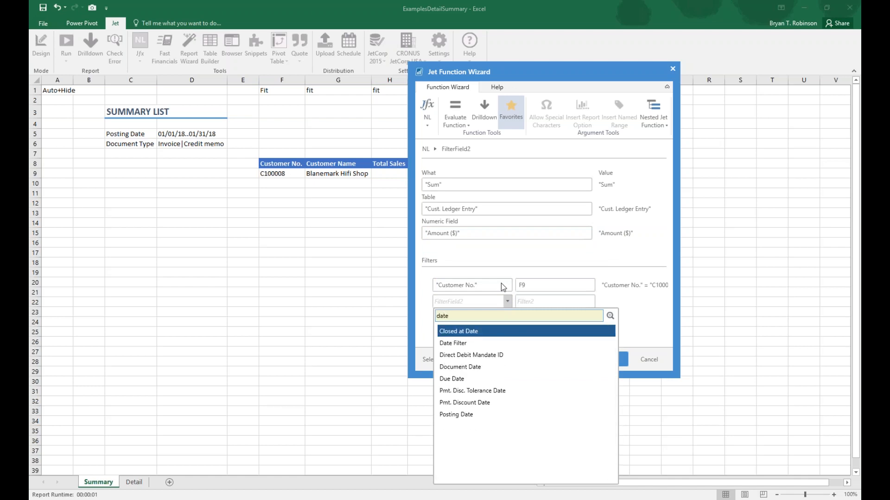
{"action": "left_click", "coordinate": [491, 415]}
{"action": "left_click", "coordinate": [187, 135]}
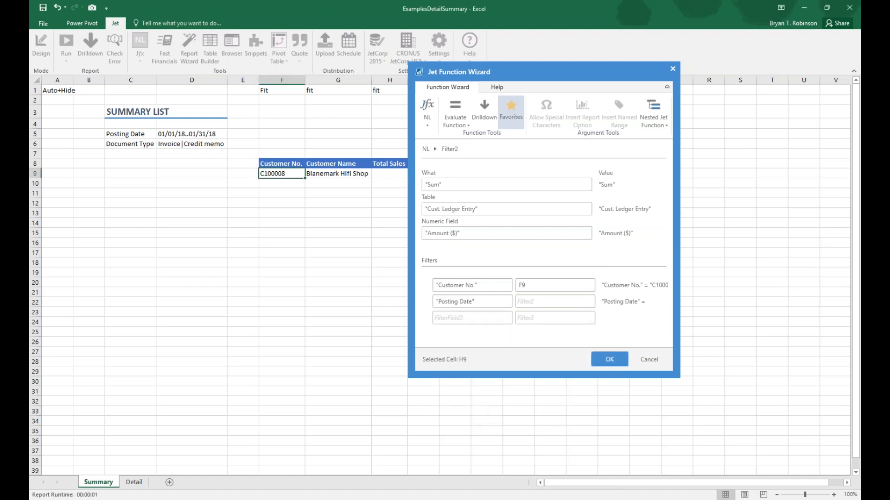
Step: Add a Document Type filter referencing cell $D$6 and insert the total sales function into cell H9
{"action": "left_click", "coordinate": [507, 319]}
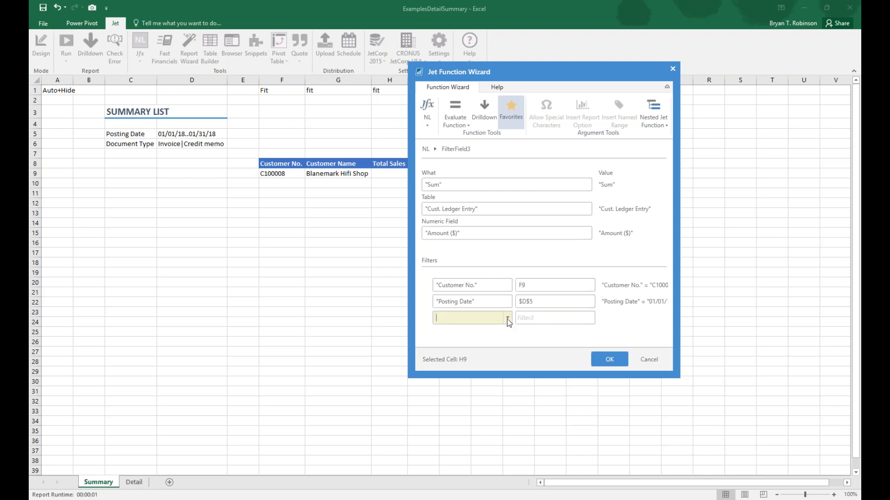
{"action": "type", "text": "doc"}
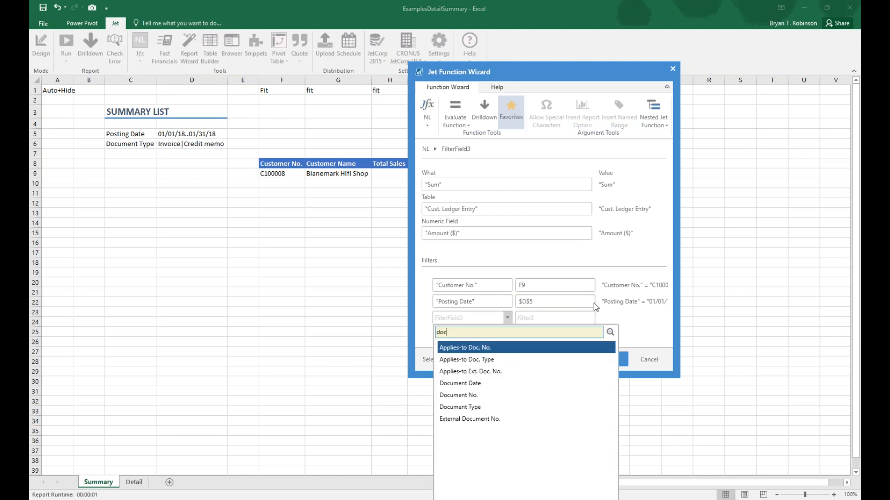
{"action": "left_click", "coordinate": [509, 406]}
{"action": "left_click", "coordinate": [214, 146]}
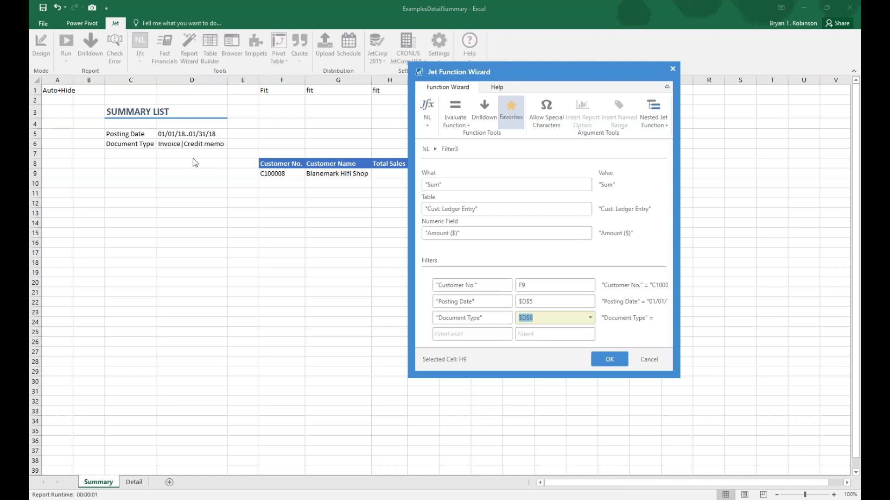
{"action": "left_click", "coordinate": [603, 358]}
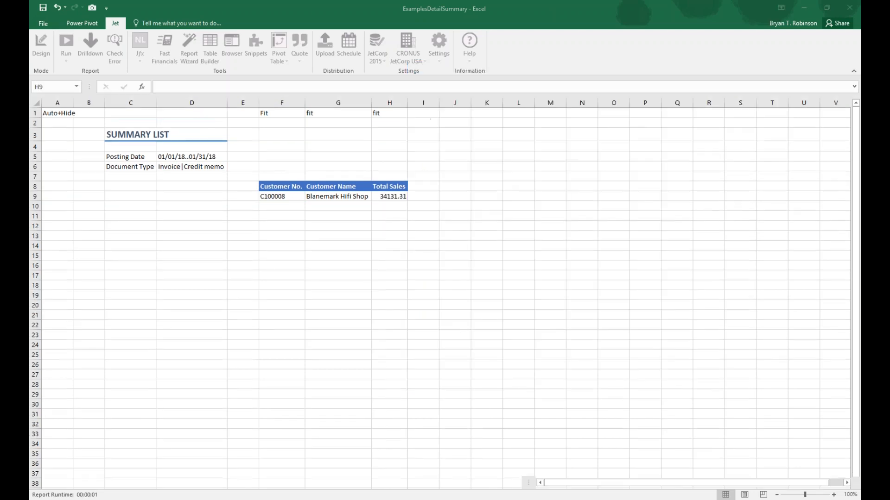
Step: Apply the dollar accounting number format to the total sales cell H9 and run the report
{"action": "left_click", "coordinate": [75, 23]}
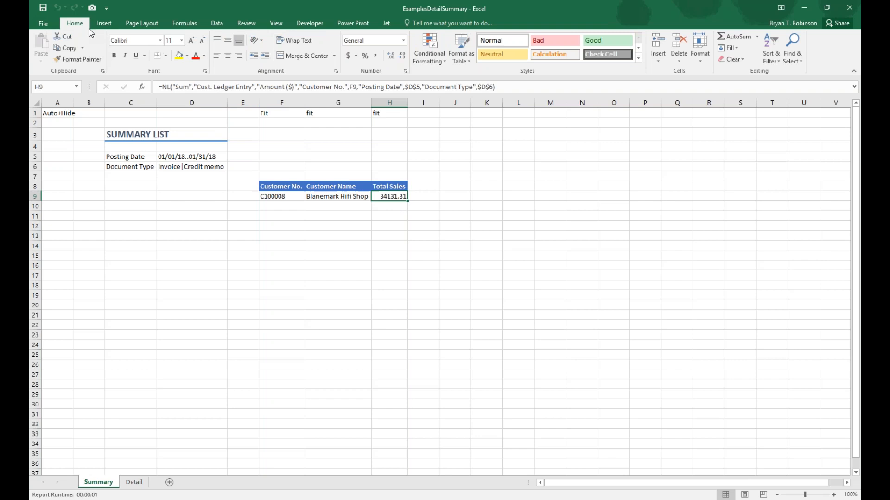
{"action": "left_click", "coordinate": [348, 55]}
{"action": "left_click", "coordinate": [386, 23]}
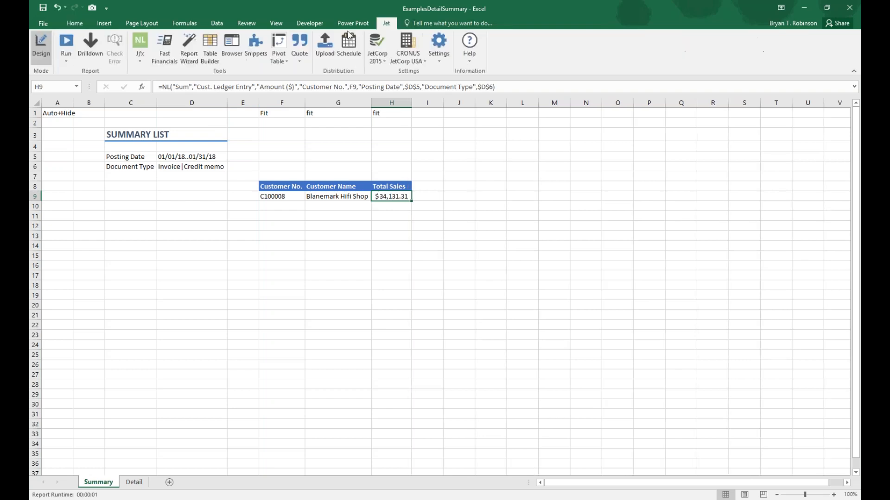
{"action": "left_click", "coordinate": [66, 45]}
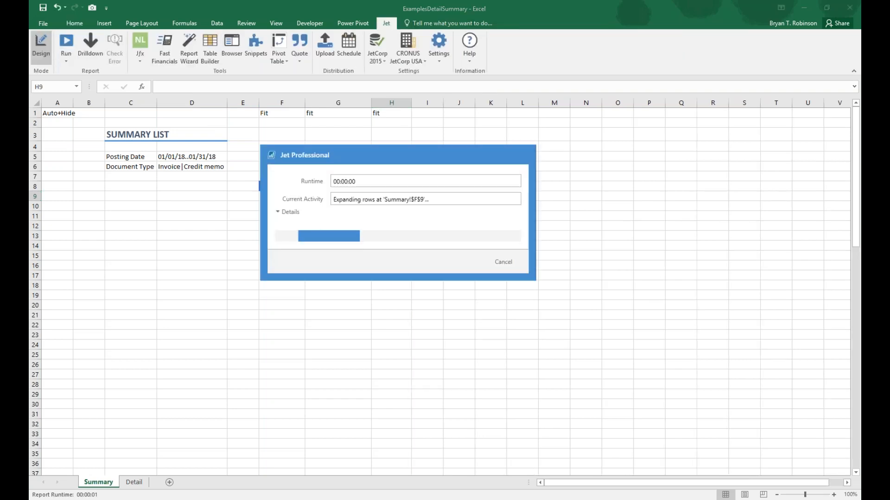
{"action": "left_click_drag", "start_coordinate": [247, 187], "coordinate": [392, 188]}
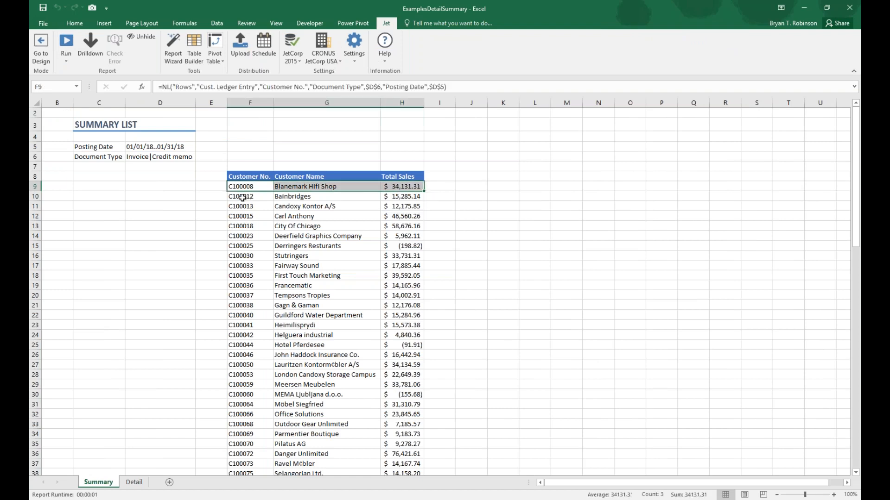
Step: Drill down on the first customer's Total Sales to examine the underlying ledger entries, and close the drilldown
{"action": "left_click", "coordinate": [408, 187]}
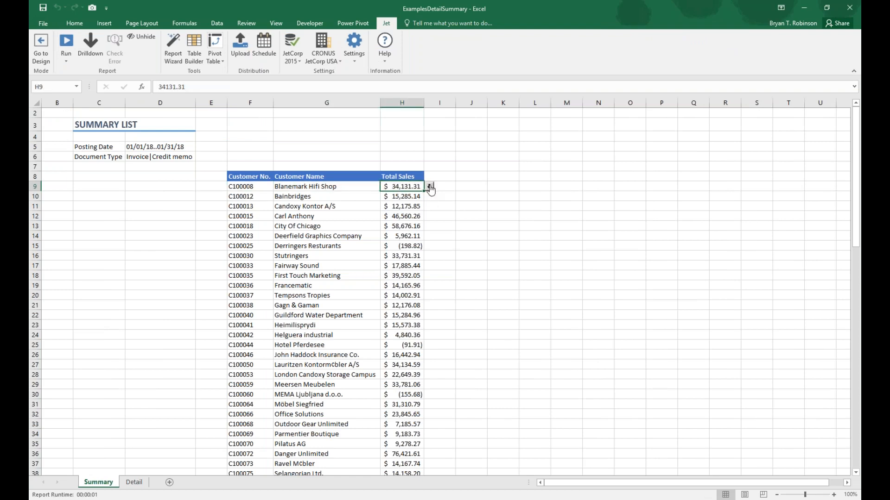
{"action": "left_click", "coordinate": [430, 187]}
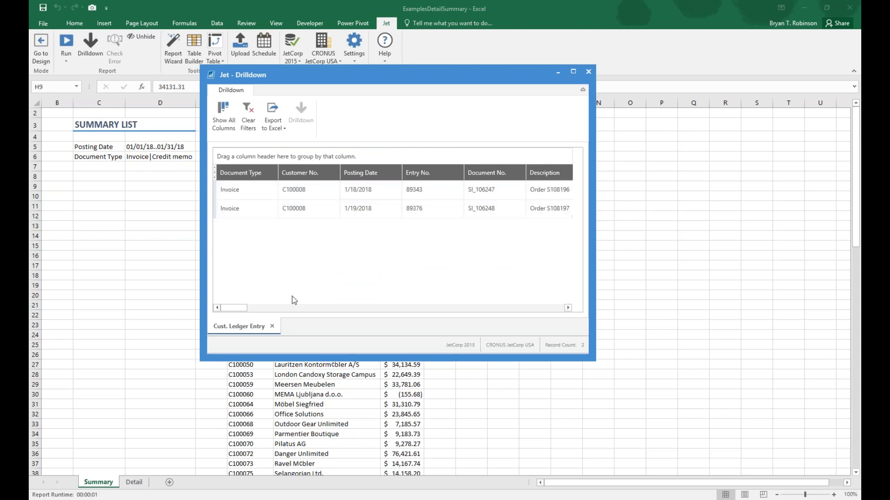
{"action": "left_click_drag", "start_coordinate": [233, 308], "coordinate": [244, 308]}
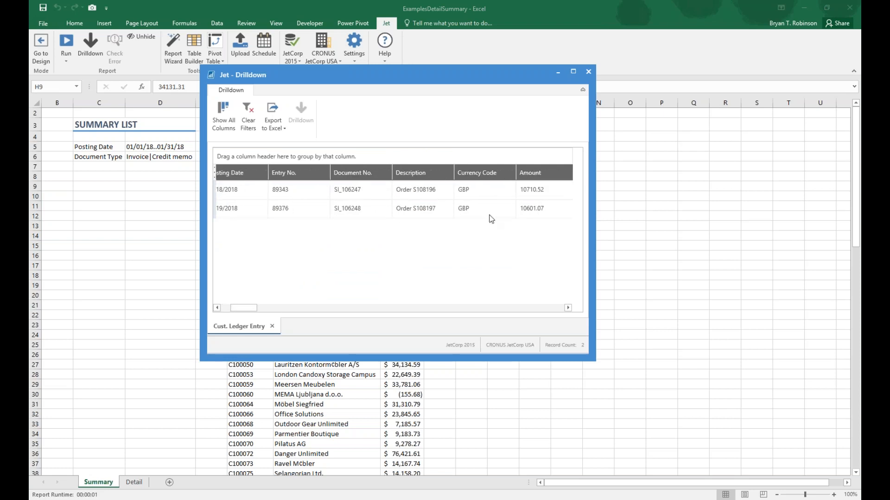
{"action": "left_click", "coordinate": [588, 72]}
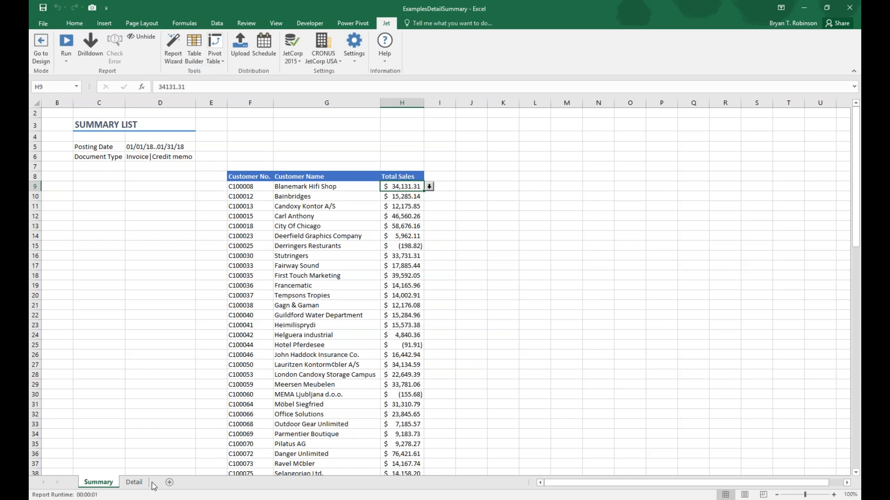
Step: Switch to the Detail sheet in design mode and review the Customer No., Document No. and Amount headers
{"action": "left_click", "coordinate": [134, 482]}
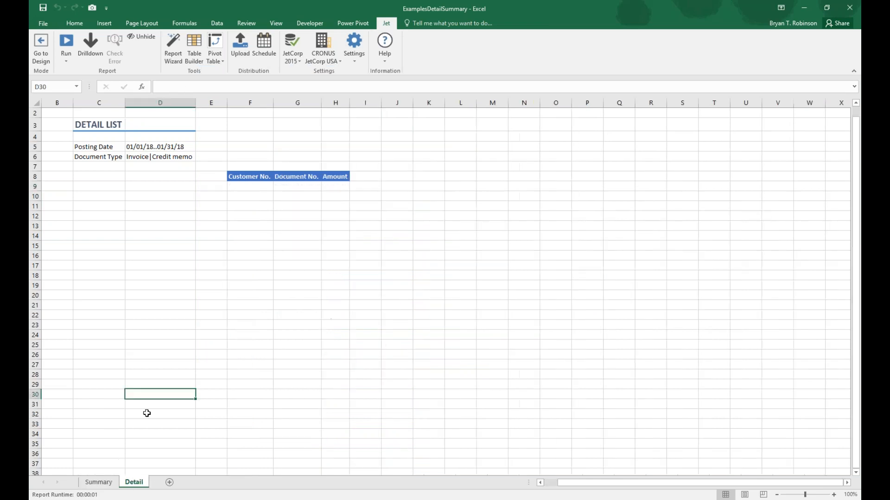
{"action": "left_click", "coordinate": [41, 47]}
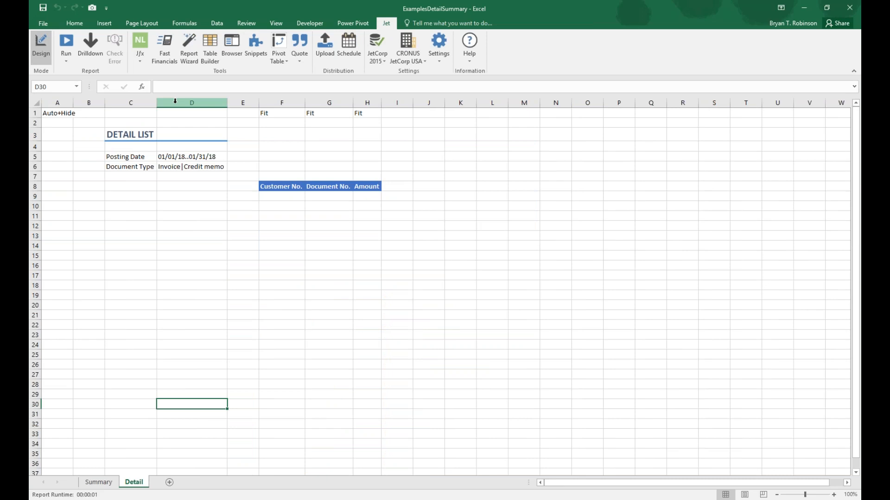
{"action": "left_click", "coordinate": [283, 187]}
{"action": "left_click", "coordinate": [339, 188]}
{"action": "left_click", "coordinate": [363, 188]}
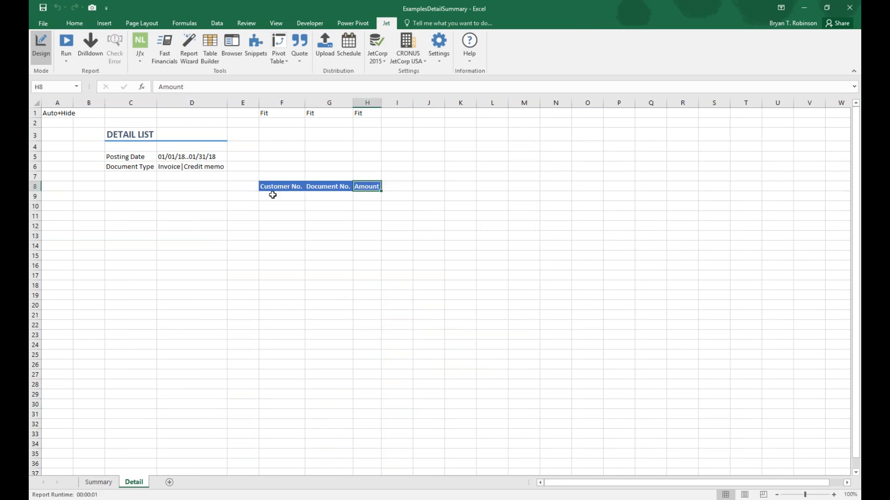
Step: Enter the heading "Record key" in cell E8 of the Detail sheet and widen column E to fit
{"action": "left_click", "coordinate": [251, 196]}
{"action": "left_click", "coordinate": [246, 184]}
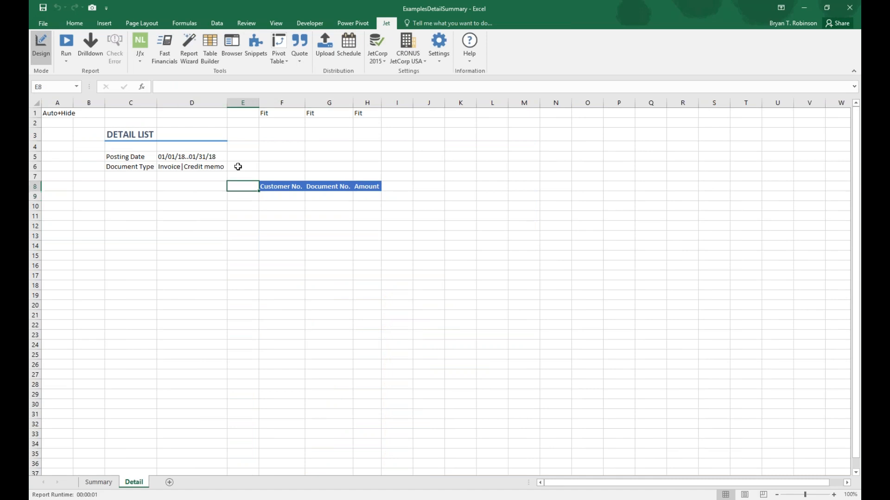
{"action": "type", "text": "Recode"}
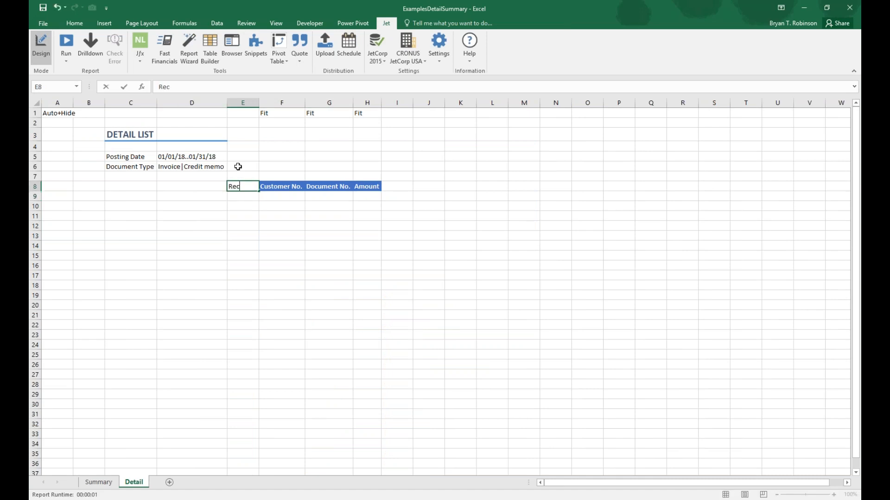
{"action": "key", "text": "BackSpace"}
{"action": "key", "text": "BackSpace"}
{"action": "type", "text": "rd"}
{"action": "key", "text": "Delete"}
{"action": "type", "text": "ke"}
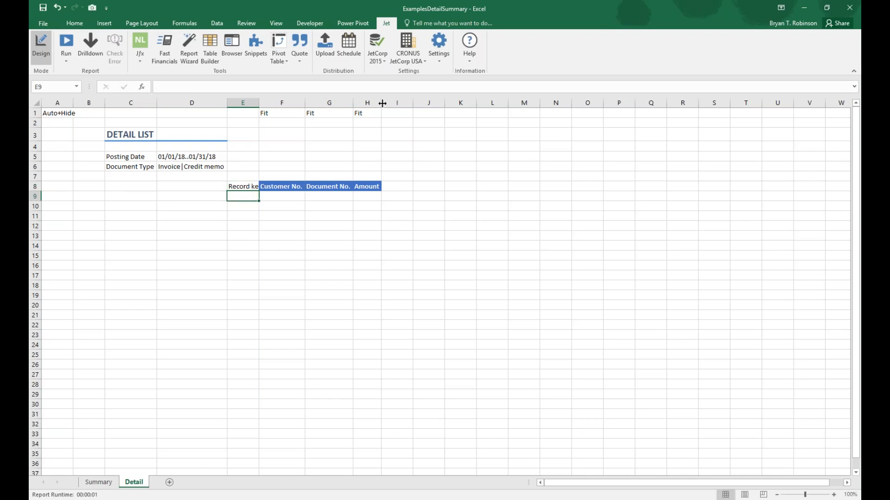
{"action": "double_click", "coordinate": [259, 103]}
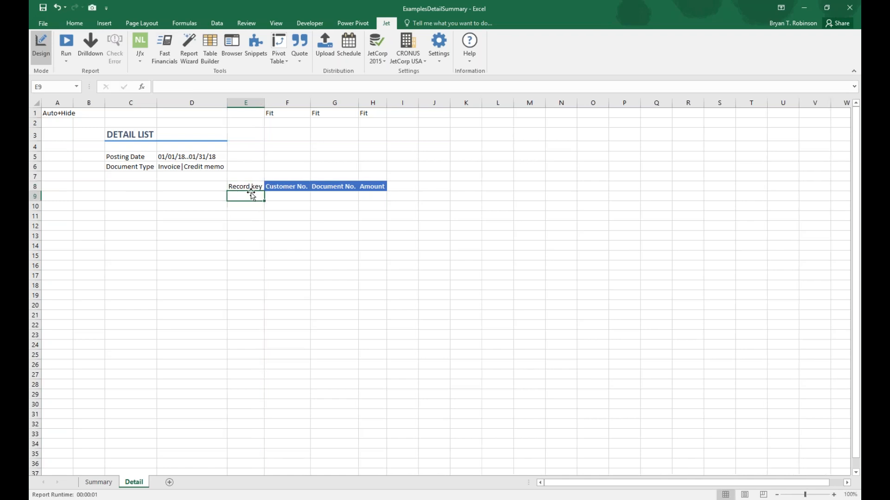
{"action": "left_click_drag", "start_coordinate": [278, 196], "coordinate": [287, 288]}
{"action": "left_click_drag", "start_coordinate": [335, 196], "coordinate": [334, 289]}
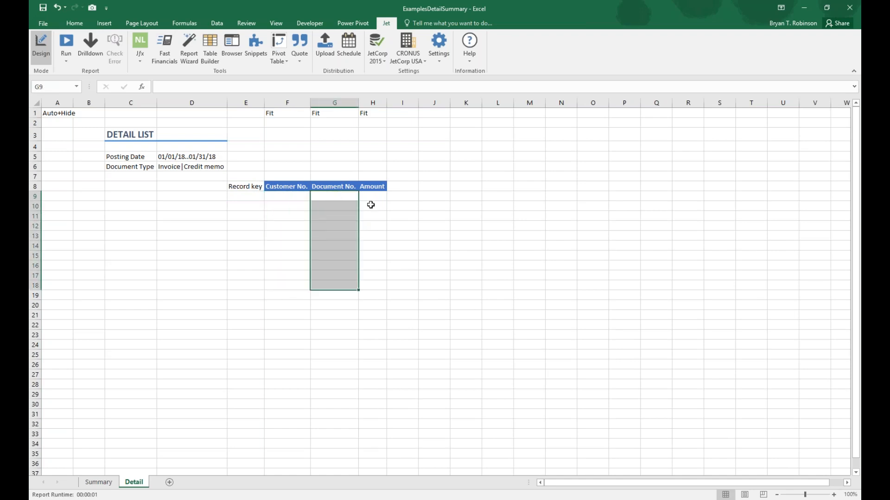
{"action": "left_click_drag", "start_coordinate": [370, 198], "coordinate": [371, 276]}
Step: Set up an NL function in cell E9 that returns Rows from the Cust. Ledger Entry table, leaving the field blank
{"action": "left_click", "coordinate": [243, 196]}
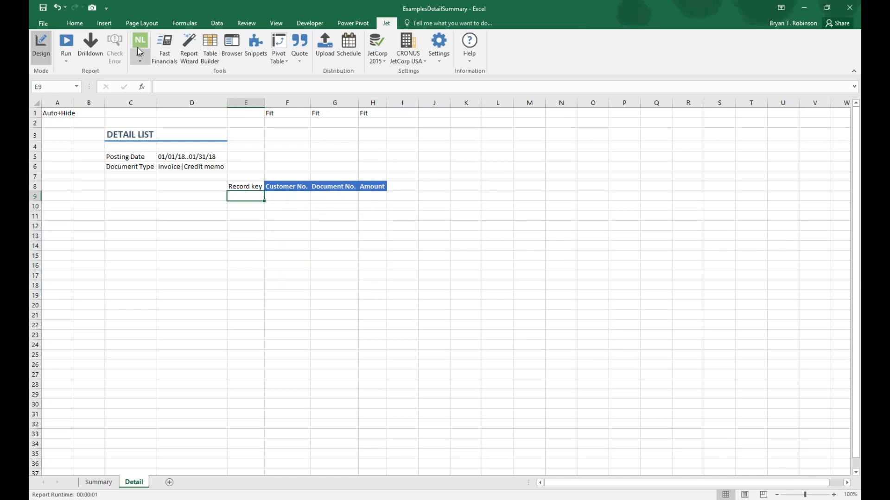
{"action": "left_click", "coordinate": [140, 43]}
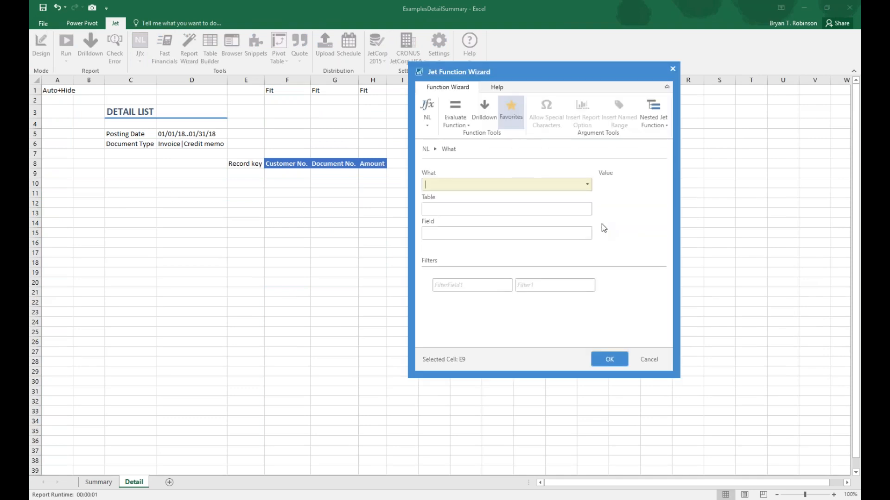
{"action": "left_click", "coordinate": [586, 184]}
{"action": "type", "text": "rows"}
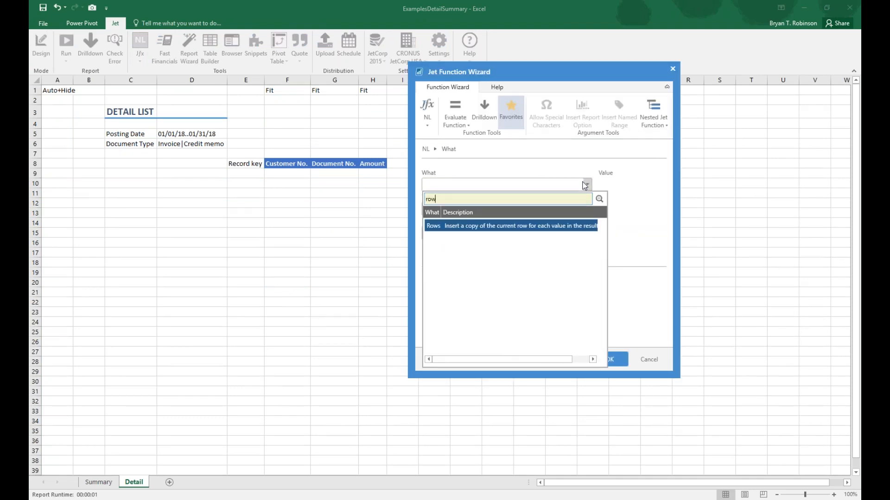
{"action": "key", "text": "Return"}
{"action": "type", "text": "c"}
{"action": "key", "text": "Return"}
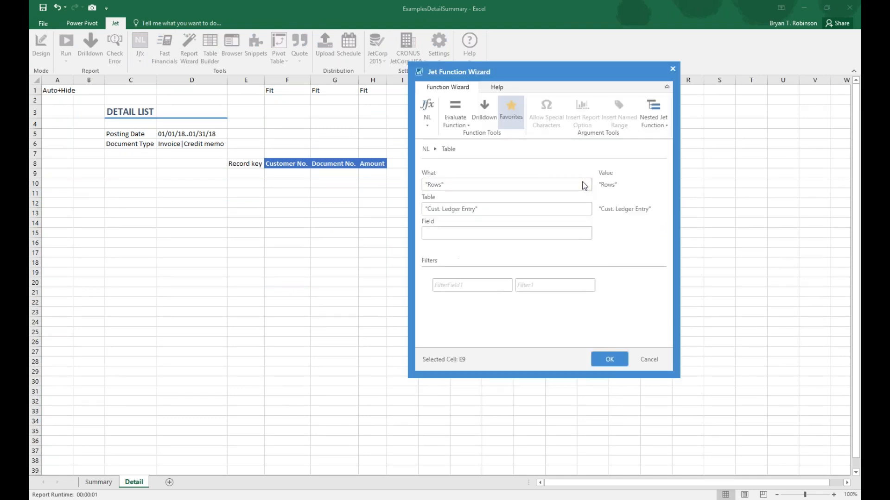
{"action": "key", "text": "Tab"}
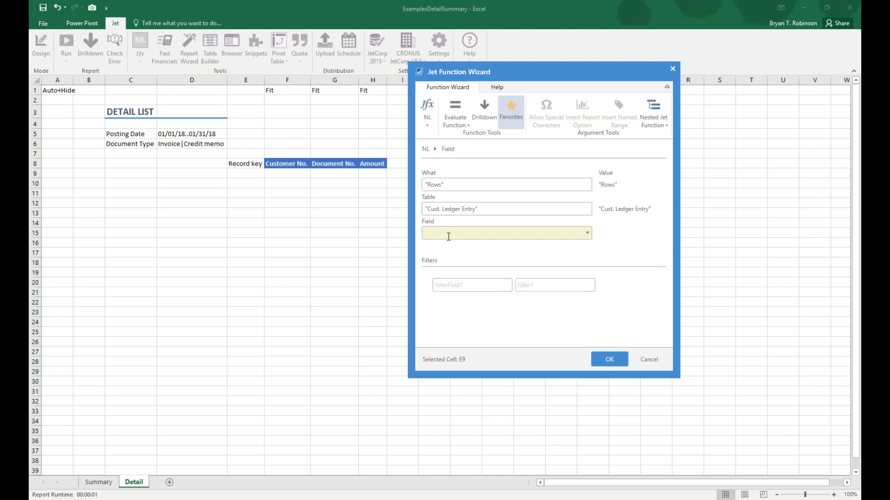
{"action": "key", "text": "Tab"}
Step: Filter the NL function in E9 by Document Type, using an absolute reference to cell D6
{"action": "left_click", "coordinate": [507, 285]}
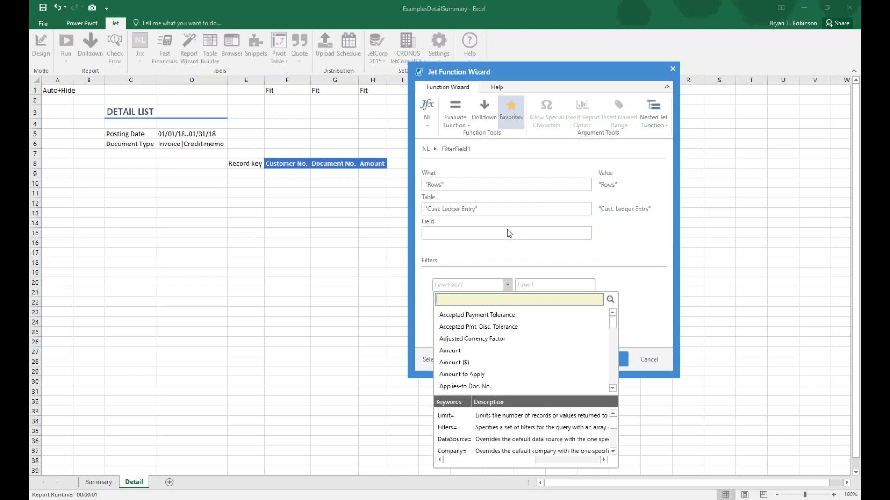
{"action": "key", "text": "Escape"}
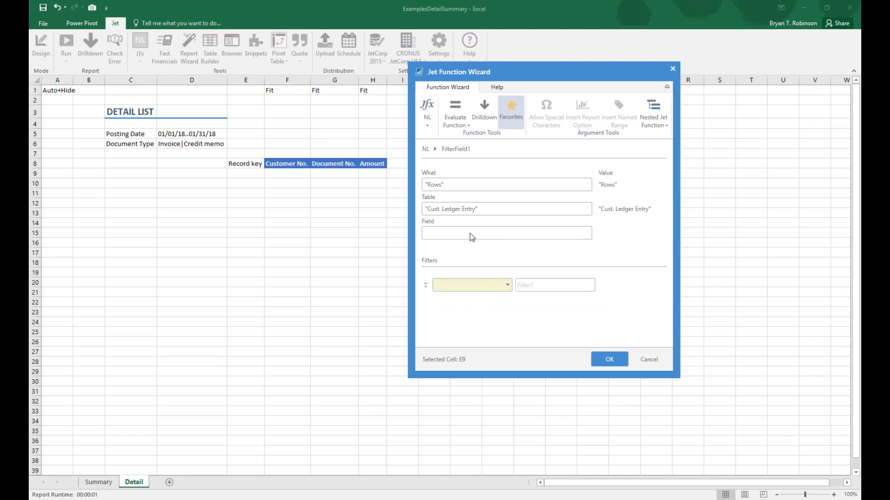
{"action": "left_click", "coordinate": [491, 285]}
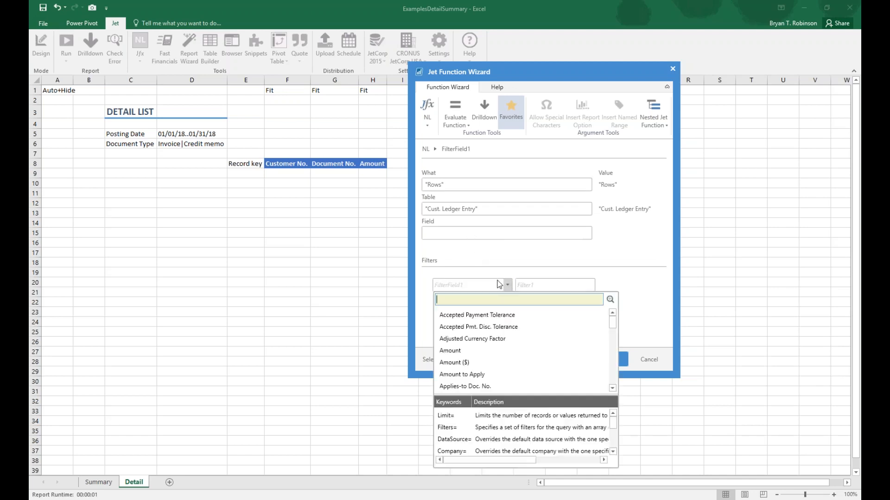
{"action": "type", "text": "doc"}
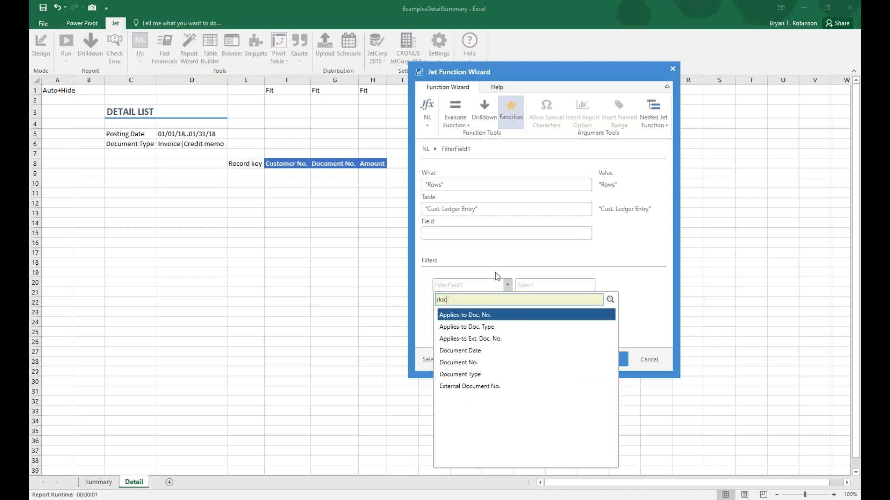
{"action": "key", "text": "Down"}
{"action": "key", "text": "Down"}
{"action": "key", "text": "Down"}
{"action": "key", "text": "Down"}
{"action": "key", "text": "Down"}
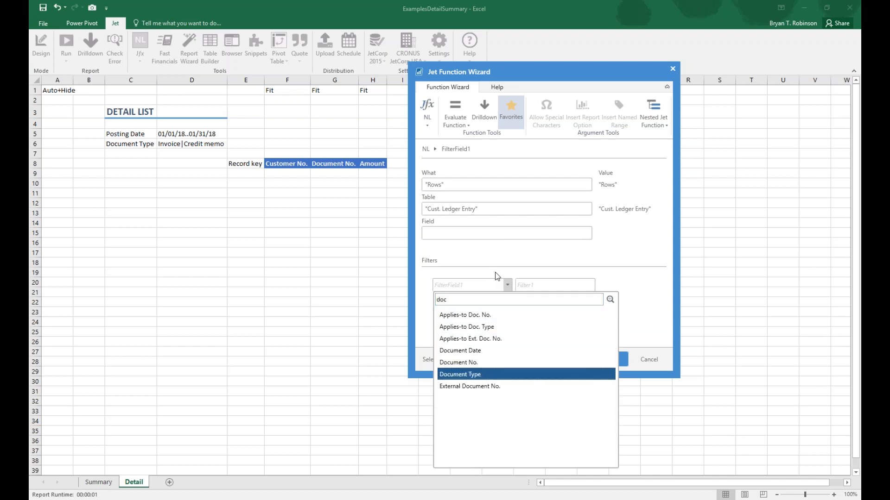
{"action": "key", "text": "Return"}
{"action": "key", "text": "Tab"}
{"action": "left_click", "coordinate": [195, 147]}
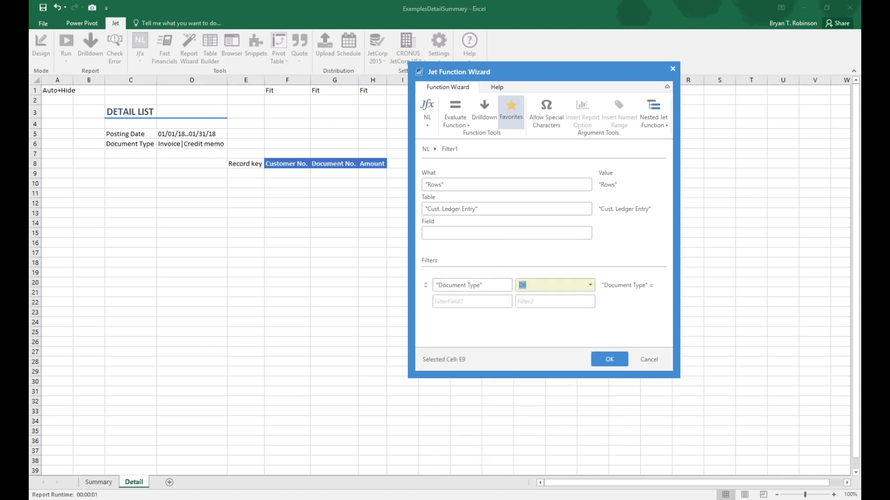
Step: Add a Posting Date filter with an absolute reference to cell D5 and insert the NL function in E9
{"action": "left_click", "coordinate": [505, 302]}
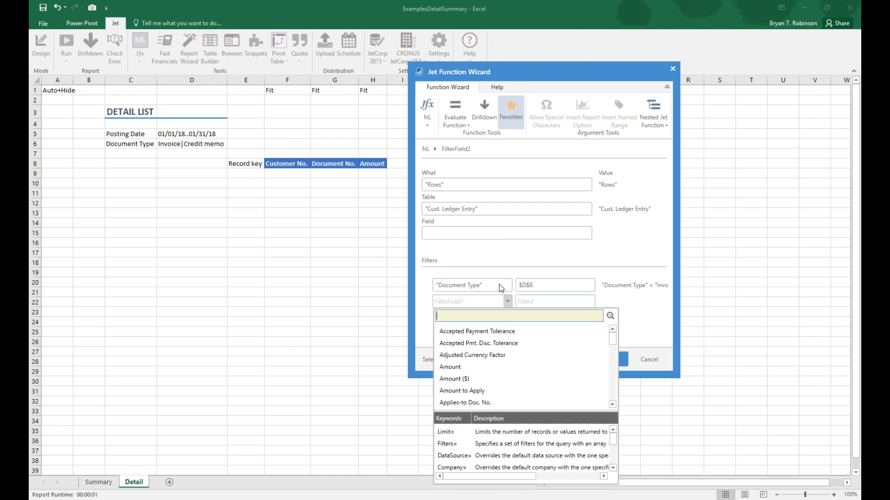
{"action": "type", "text": "post"}
{"action": "key", "text": "Down"}
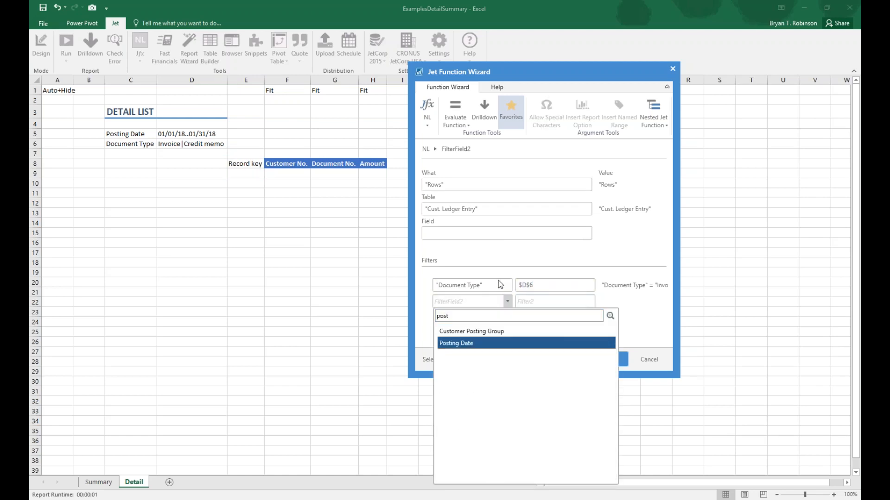
{"action": "key", "text": "Return"}
{"action": "key", "text": "Tab"}
{"action": "left_click", "coordinate": [190, 134]}
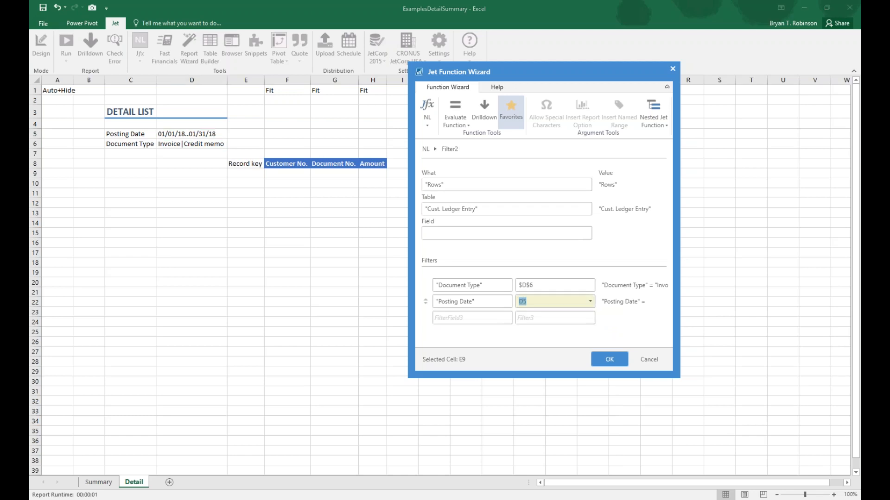
{"action": "key", "text": "F4"}
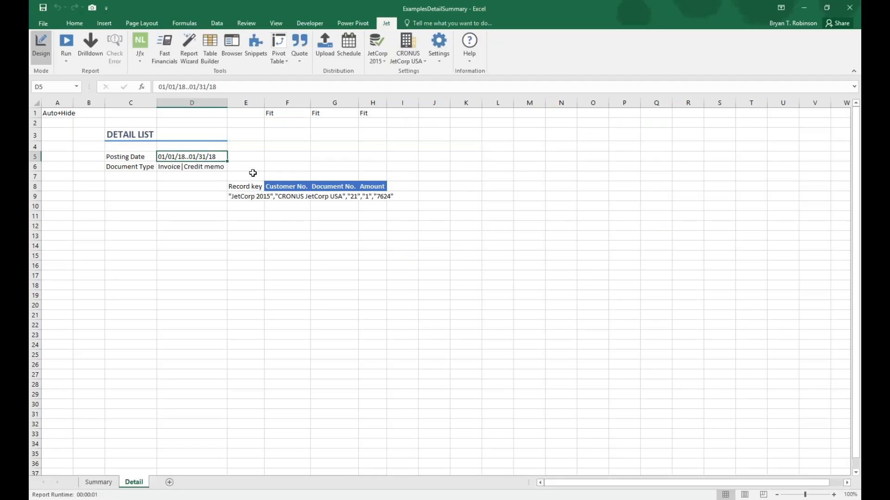
Step: Run the report and examine the record keys generated in column E of the Detail sheet
{"action": "left_click", "coordinate": [66, 42]}
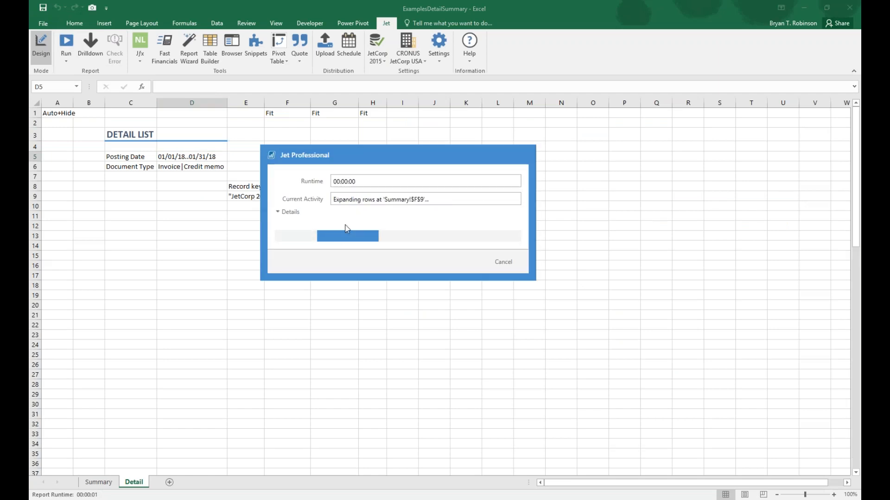
{"action": "left_click_drag", "start_coordinate": [223, 187], "coordinate": [229, 398]}
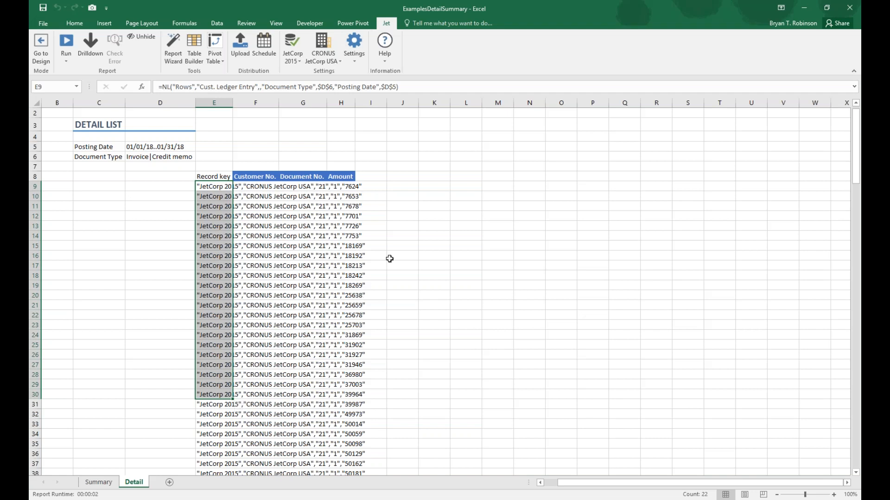
{"action": "left_click", "coordinate": [209, 188]}
{"action": "left_click", "coordinate": [527, 284]}
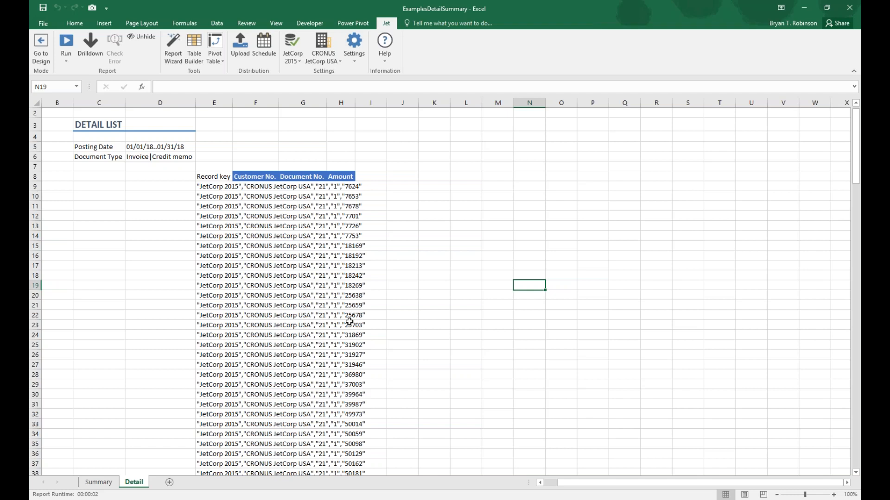
Step: Return to design mode and enter "hide" in cell E1 to hide the record key column
{"action": "left_click", "coordinate": [41, 49]}
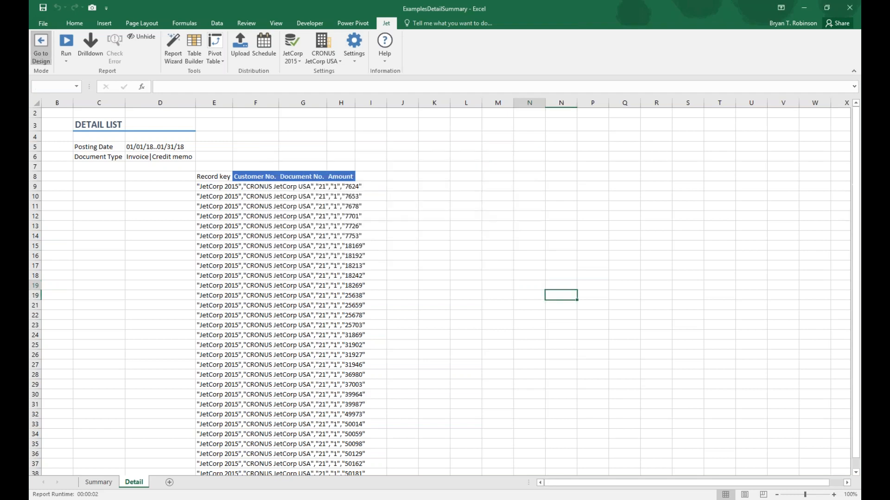
{"action": "left_click", "coordinate": [261, 200]}
{"action": "left_click", "coordinate": [281, 199]}
{"action": "left_click", "coordinate": [240, 111]}
{"action": "type", "text": "hide"}
{"action": "key", "text": "Return"}
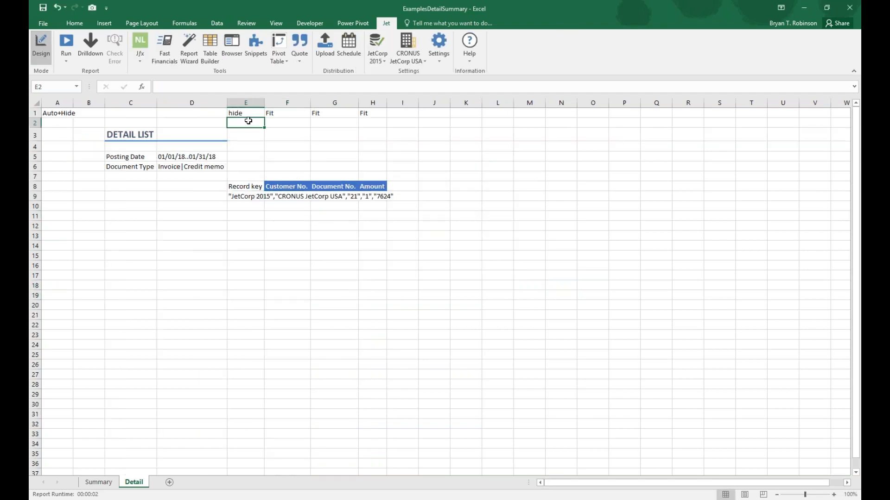
Step: Insert an NF function in cell F9 with key E9 and the Customer No. field
{"action": "left_click", "coordinate": [294, 198]}
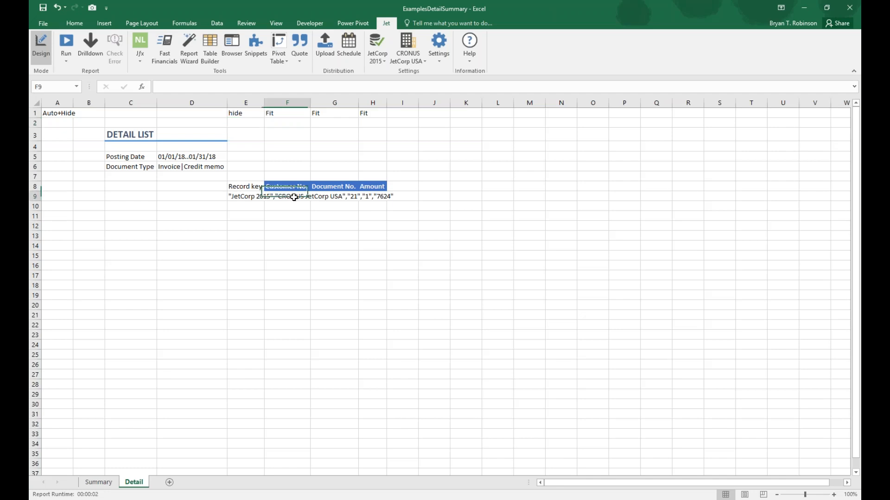
{"action": "left_click", "coordinate": [140, 55]}
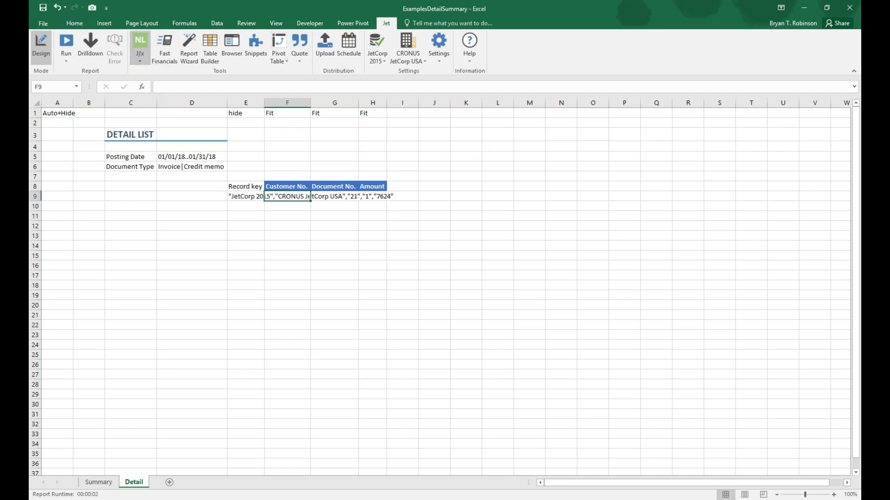
{"action": "left_click", "coordinate": [150, 84]}
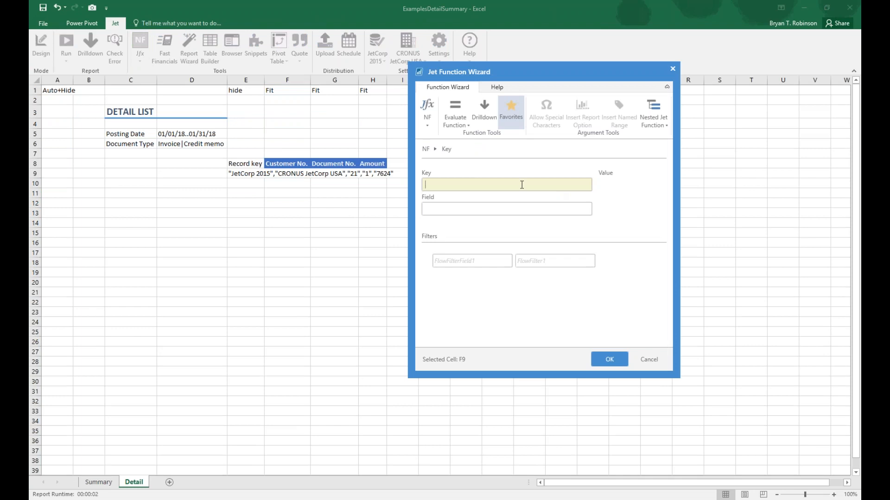
{"action": "left_click", "coordinate": [262, 173]}
{"action": "left_click", "coordinate": [485, 211]}
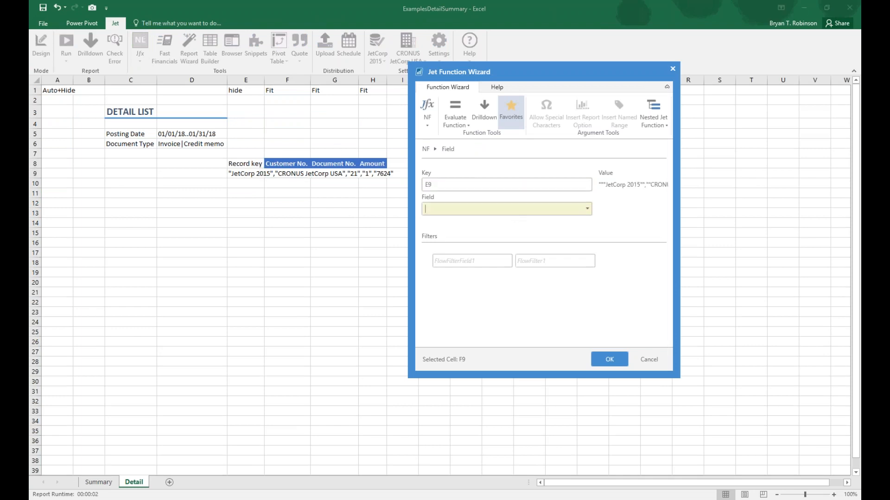
{"action": "left_click", "coordinate": [588, 208]}
{"action": "type", "text": "customer"}
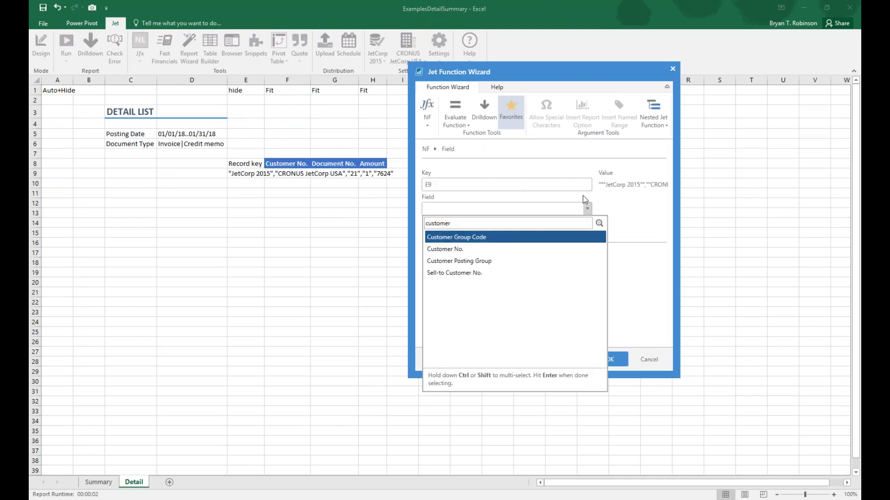
{"action": "key", "text": "Down"}
{"action": "key", "text": "Return"}
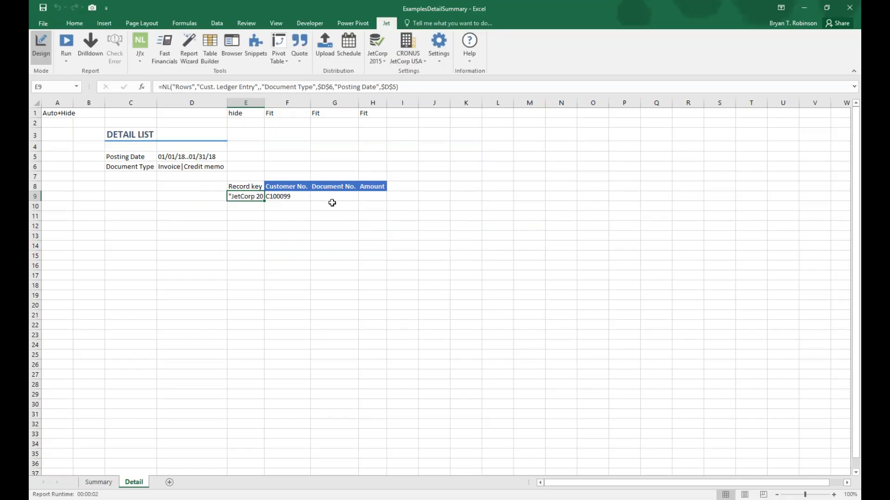
Step: Insert an NF function in cell G9 with key E9 that returns the Document No. field
{"action": "left_click", "coordinate": [332, 197]}
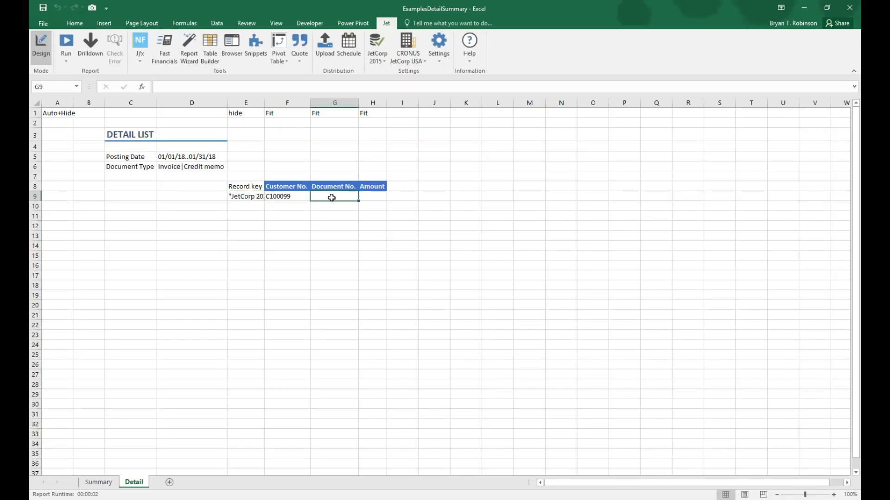
{"action": "left_click", "coordinate": [140, 44]}
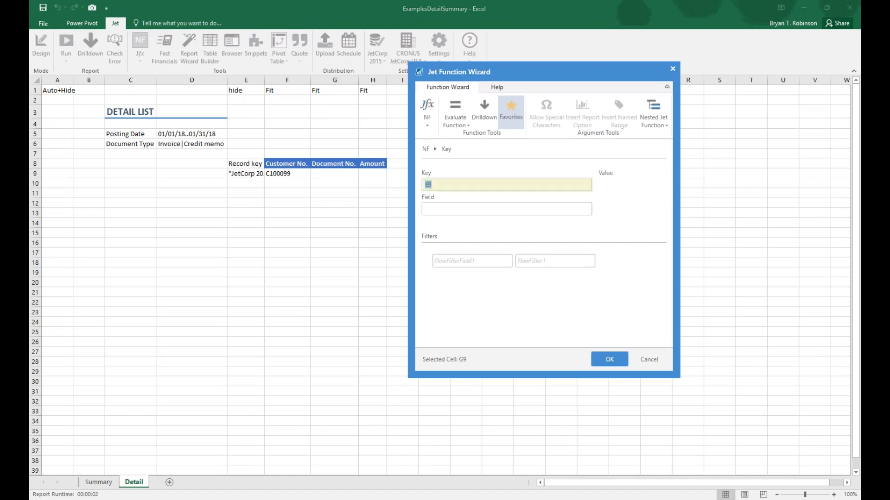
{"action": "left_click", "coordinate": [477, 207]}
{"action": "left_click", "coordinate": [579, 209]}
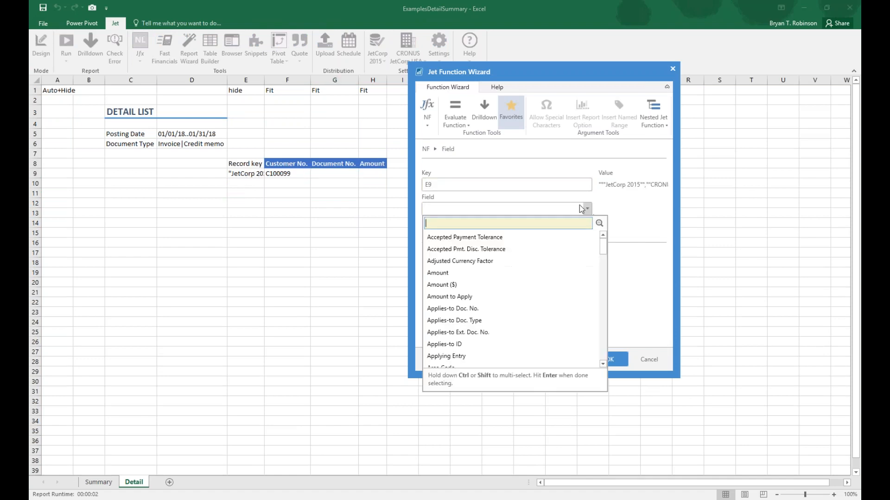
{"action": "type", "text": "doc"}
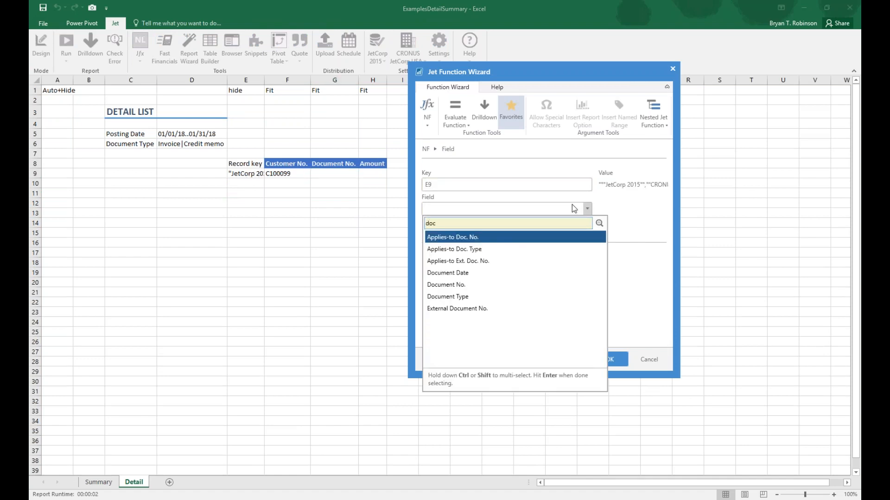
{"action": "left_click", "coordinate": [501, 284]}
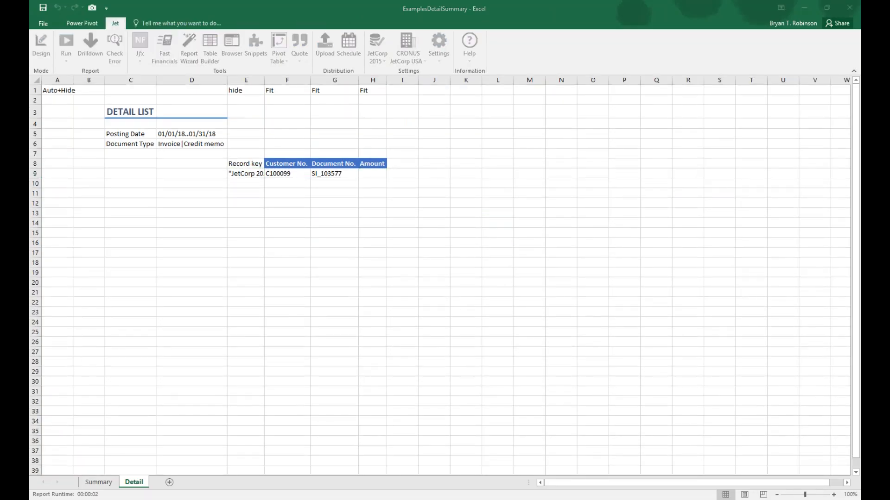
Step: Insert an NF function in cell H9 with key E9 that returns the Amount ($) field
{"action": "left_click", "coordinate": [253, 177]}
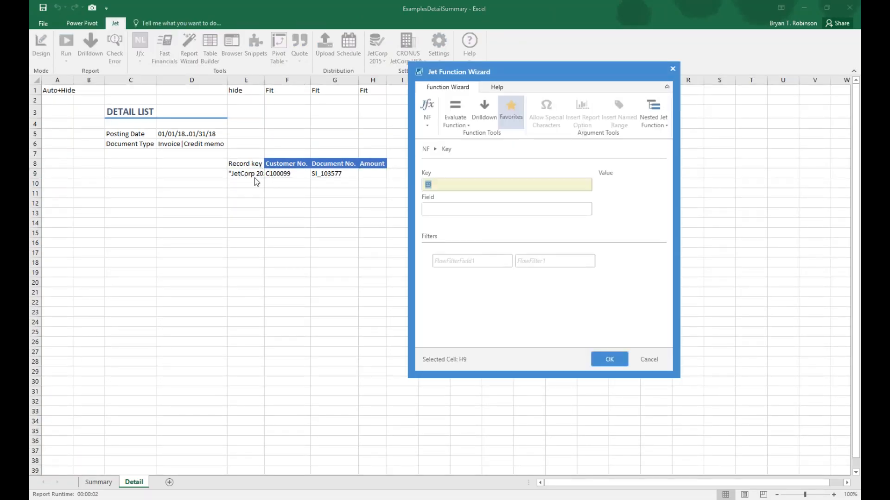
{"action": "left_click", "coordinate": [502, 208]}
{"action": "left_click", "coordinate": [587, 210]}
{"action": "left_click", "coordinate": [524, 273]}
{"action": "left_click", "coordinate": [607, 359]}
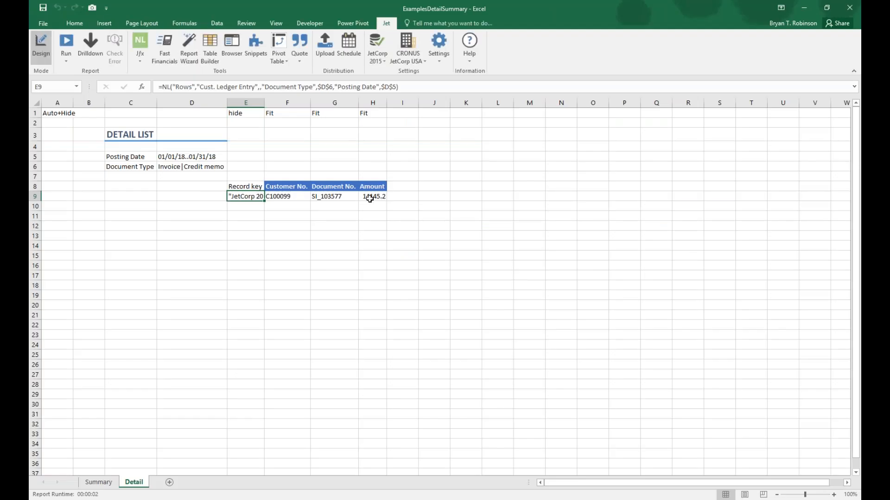
Step: Apply the dollar accounting number format to the amount in H9 and run the report
{"action": "left_click", "coordinate": [374, 195]}
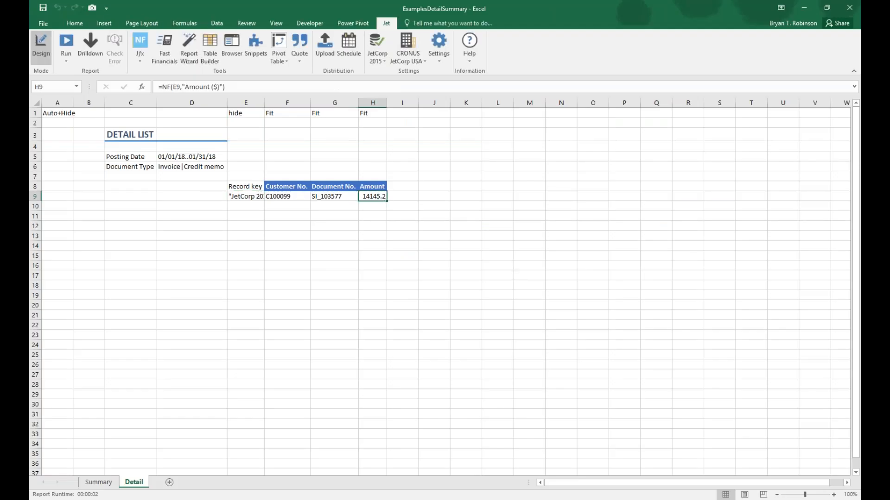
{"action": "left_click", "coordinate": [74, 23]}
{"action": "left_click", "coordinate": [348, 56]}
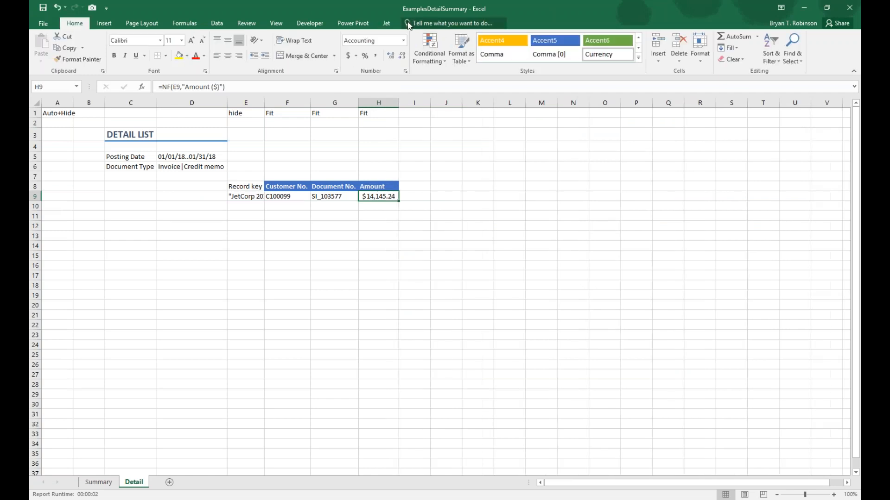
{"action": "left_click", "coordinate": [386, 23]}
{"action": "left_click", "coordinate": [66, 44]}
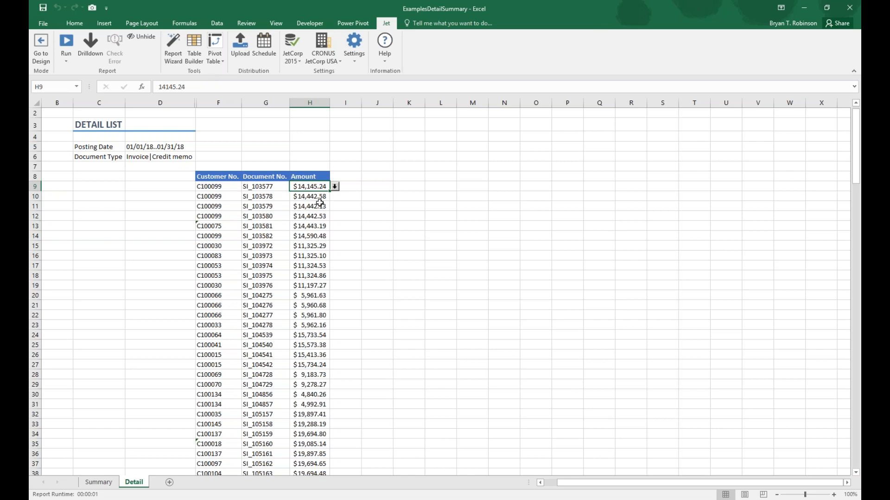
Step: Total the Amount column below the last ledger entry, in cell H178, with a SUM of H9:H177
{"action": "scroll", "coordinate": [319, 274], "scroll_direction": "down", "scroll_amount": 20}
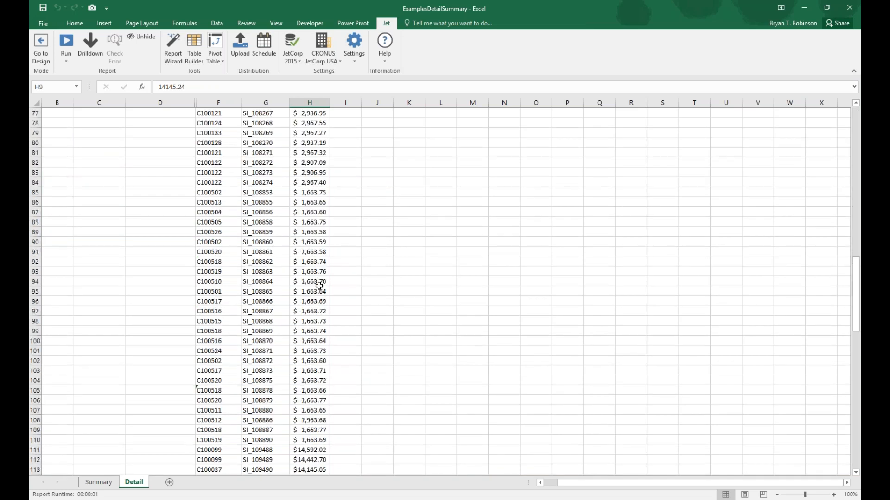
{"action": "scroll", "coordinate": [318, 338], "scroll_direction": "down", "scroll_amount": 1}
{"action": "left_click", "coordinate": [309, 193]}
{"action": "left_click", "coordinate": [73, 23]}
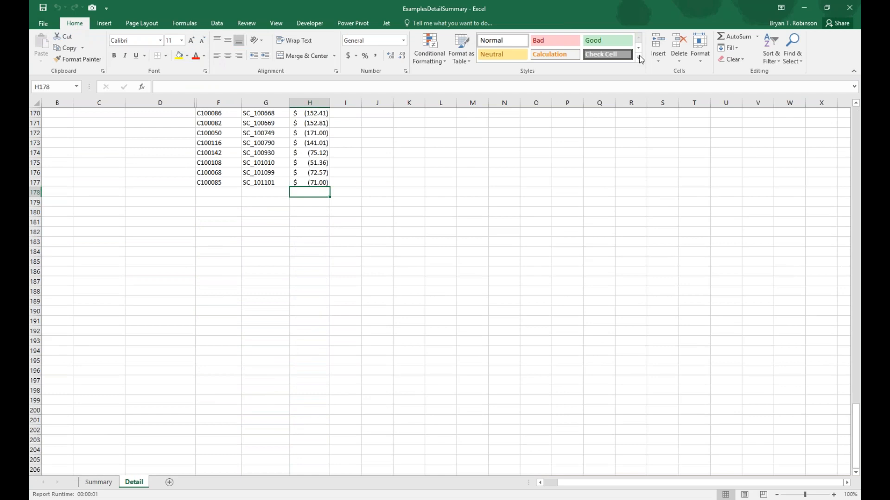
{"action": "left_click", "coordinate": [735, 36]}
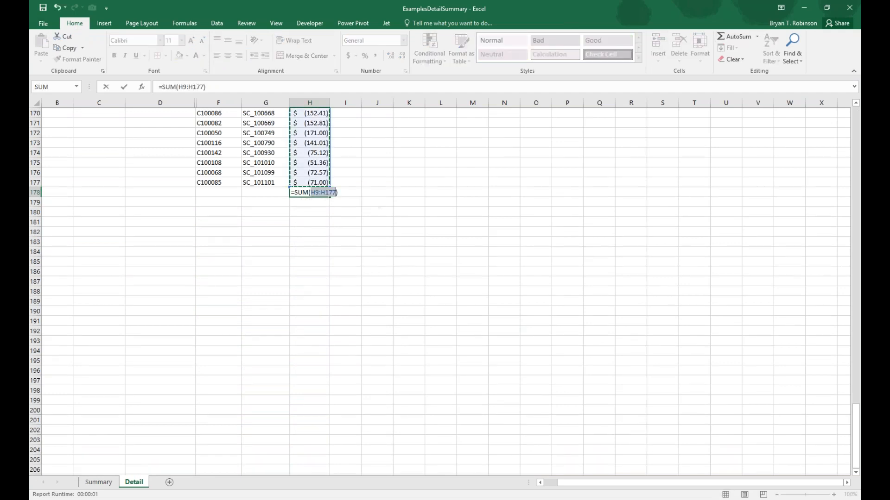
{"action": "key", "text": "Return"}
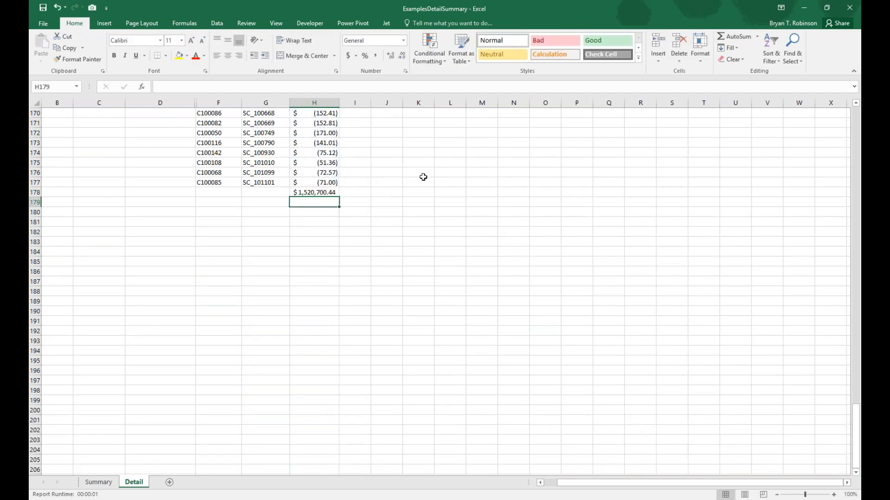
Step: Total the Total Sales column on the Summary sheet below the last customer, in cell H96, with AutoSum
{"action": "left_click", "coordinate": [98, 482]}
{"action": "scroll", "coordinate": [447, 200], "scroll_direction": "down", "scroll_amount": 20}
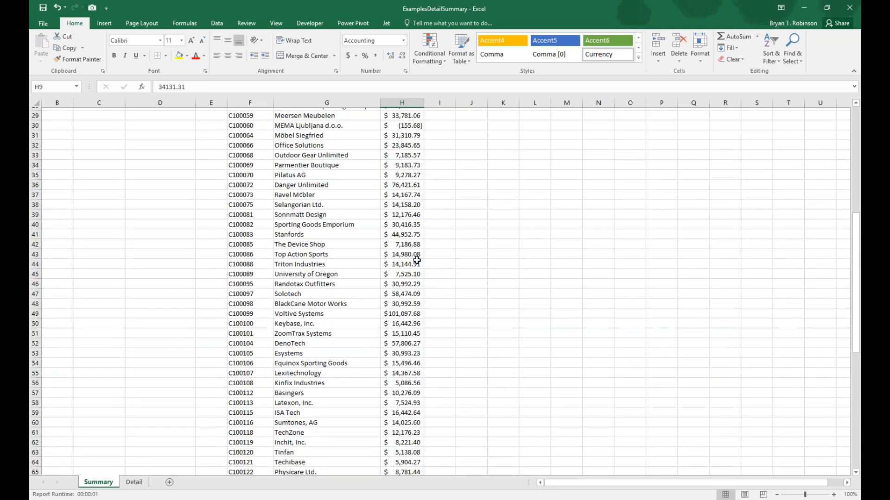
{"action": "left_click", "coordinate": [399, 312]}
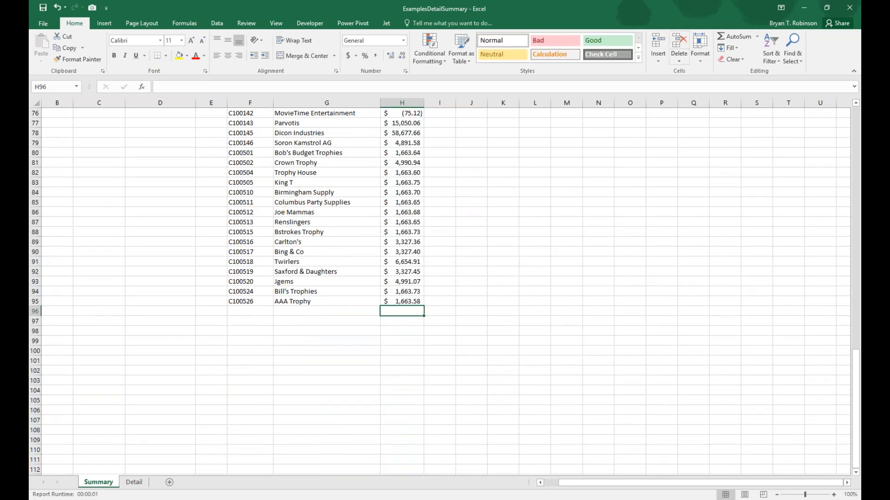
{"action": "left_click", "coordinate": [729, 41]}
{"action": "key", "text": "Return"}
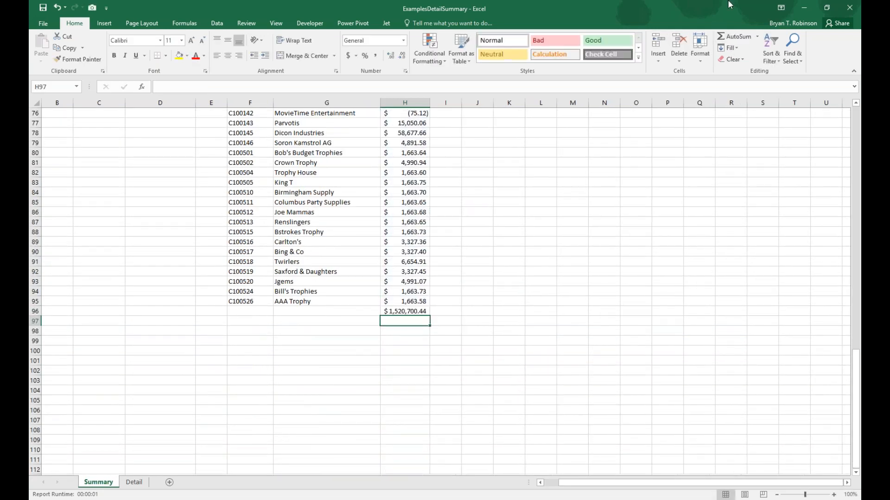
Step: Review the Detail sheet's ledger entries from the total back up to the report's filters and column headings
{"action": "left_click", "coordinate": [134, 482]}
{"action": "scroll", "coordinate": [282, 276], "scroll_direction": "up", "scroll_amount": 9}
{"action": "scroll", "coordinate": [282, 276], "scroll_direction": "up", "scroll_amount": 18}
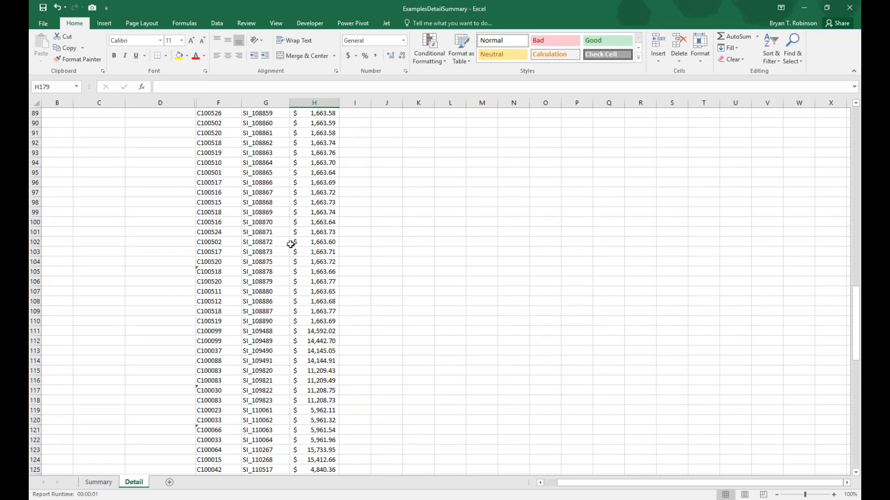
{"action": "scroll", "coordinate": [294, 262], "scroll_direction": "up", "scroll_amount": 20}
{"action": "scroll", "coordinate": [272, 265], "scroll_direction": "up", "scroll_amount": 6}
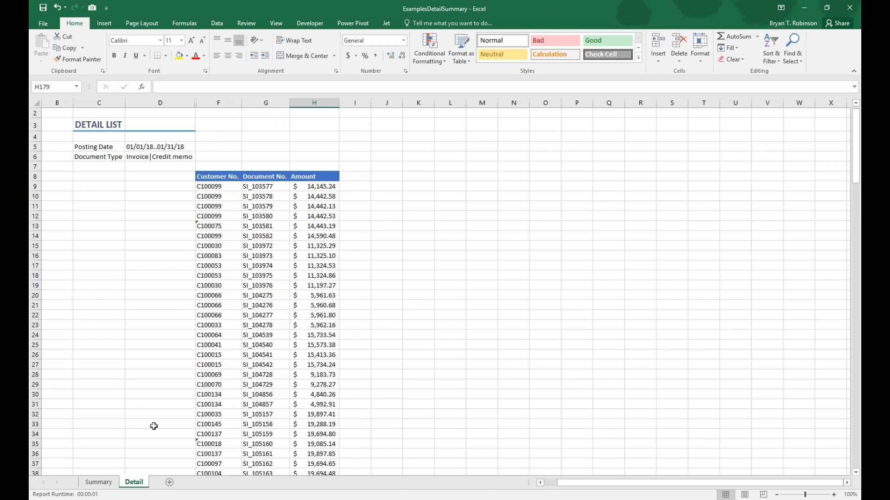
Step: Look up the first customer on the Summary sheet and select that customer's matching Detail entries, F54:H55, to check their combined amount
{"action": "left_click", "coordinate": [98, 483]}
{"action": "scroll", "coordinate": [239, 308], "scroll_direction": "up", "scroll_amount": 20}
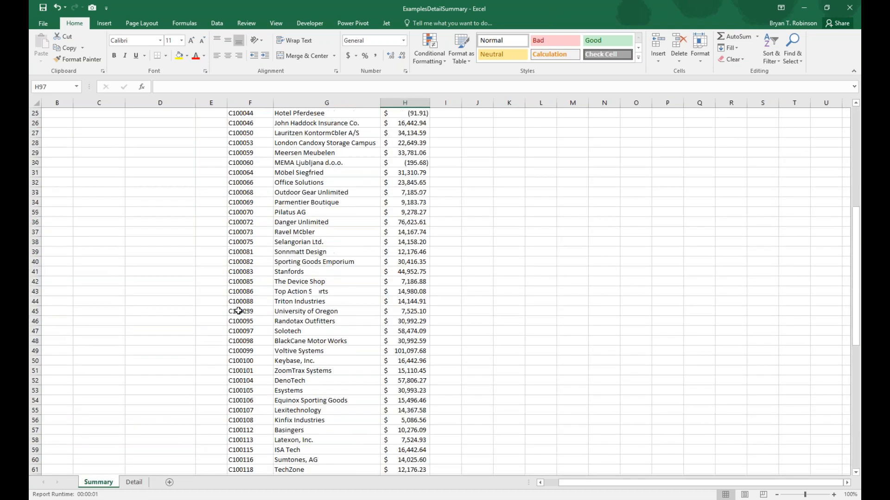
{"action": "left_click", "coordinate": [254, 190]}
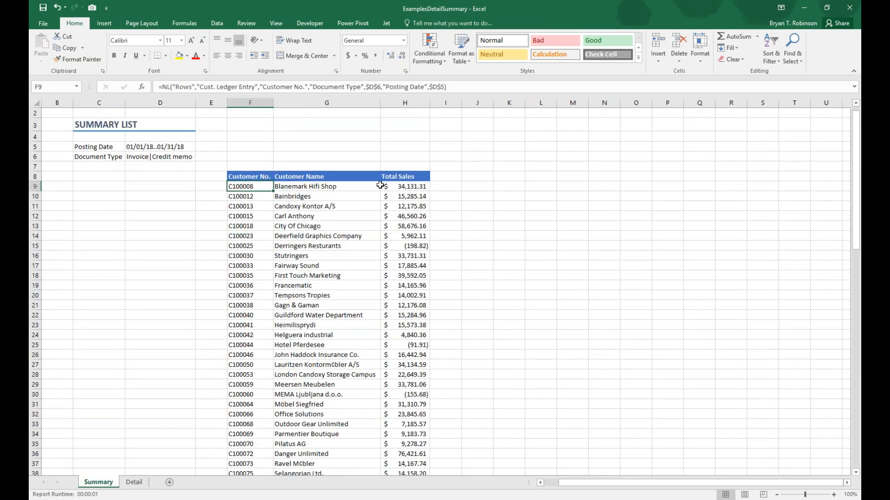
{"action": "left_click", "coordinate": [133, 483]}
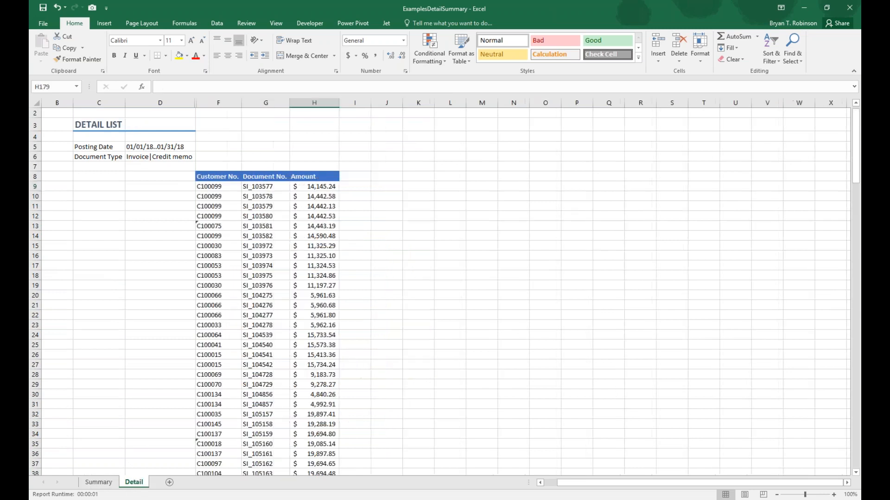
{"action": "scroll", "coordinate": [224, 364], "scroll_direction": "down", "scroll_amount": 4}
{"action": "scroll", "coordinate": [228, 363], "scroll_direction": "up", "scroll_amount": 4}
{"action": "scroll", "coordinate": [231, 329], "scroll_direction": "down", "scroll_amount": 6}
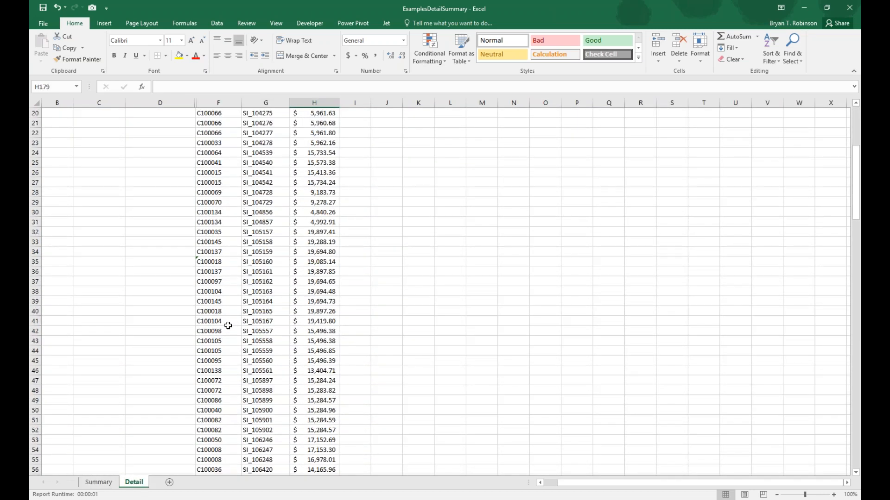
{"action": "scroll", "coordinate": [228, 329], "scroll_direction": "down", "scroll_amount": 2}
{"action": "scroll", "coordinate": [228, 329], "scroll_direction": "down", "scroll_amount": 1}
{"action": "left_click_drag", "start_coordinate": [210, 361], "coordinate": [318, 370]}
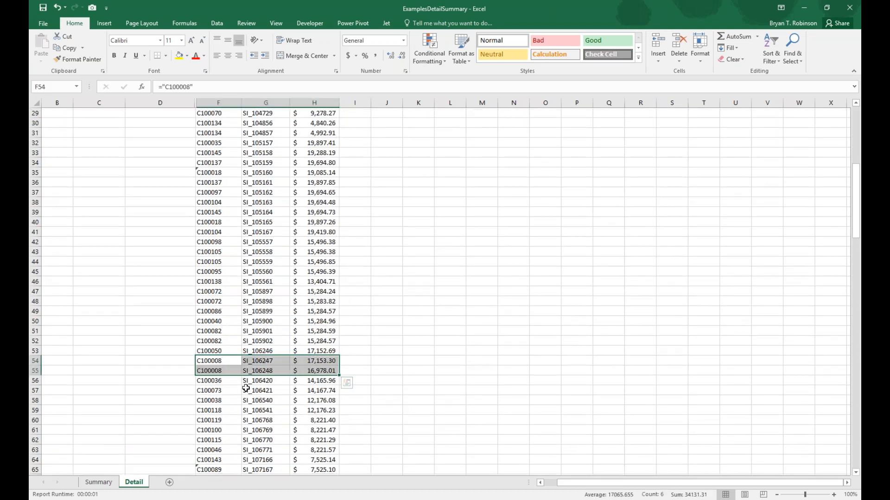
Step: Examine the remaining Detail entries down to the total for further transactions of the same customer, and return to the list's beginning
{"action": "scroll", "coordinate": [234, 389], "scroll_direction": "down", "scroll_amount": 4}
{"action": "scroll", "coordinate": [226, 332], "scroll_direction": "down", "scroll_amount": 9}
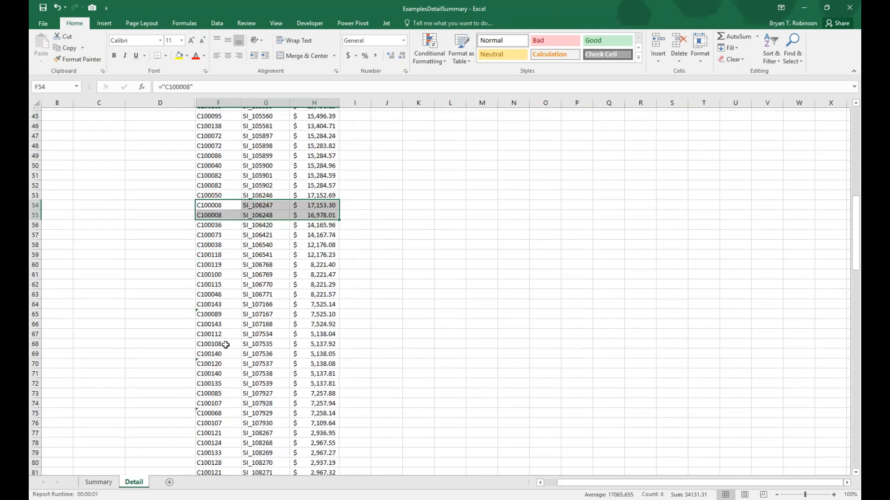
{"action": "scroll", "coordinate": [224, 347], "scroll_direction": "down", "scroll_amount": 14}
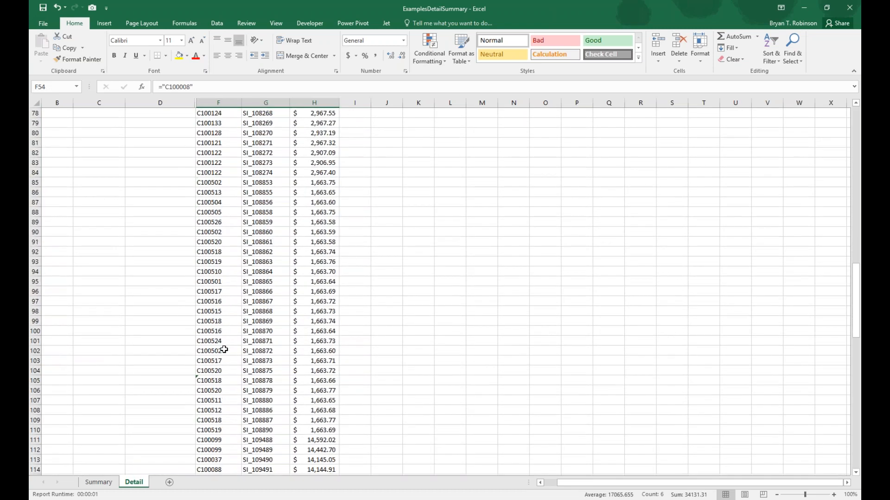
{"action": "scroll", "coordinate": [226, 351], "scroll_direction": "down", "scroll_amount": 16}
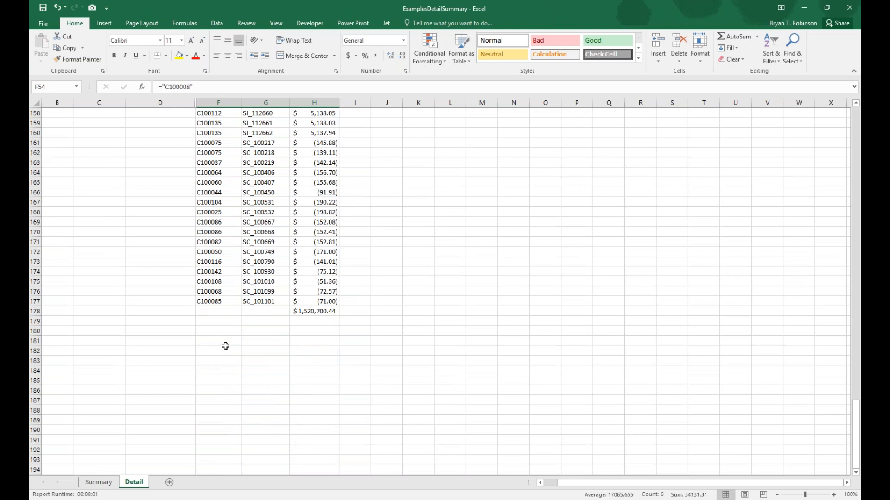
{"action": "scroll", "coordinate": [227, 342], "scroll_direction": "up", "scroll_amount": 14}
{"action": "scroll", "coordinate": [230, 328], "scroll_direction": "up", "scroll_amount": 20}
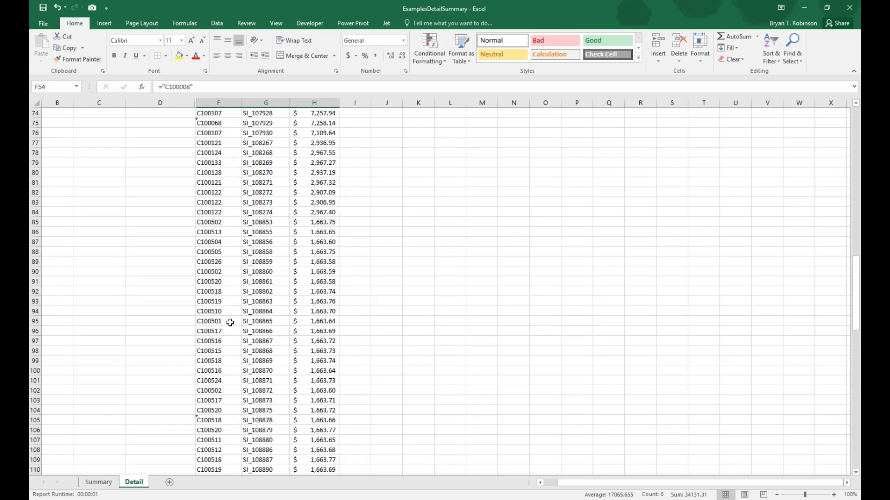
{"action": "left_click", "coordinate": [400, 294]}
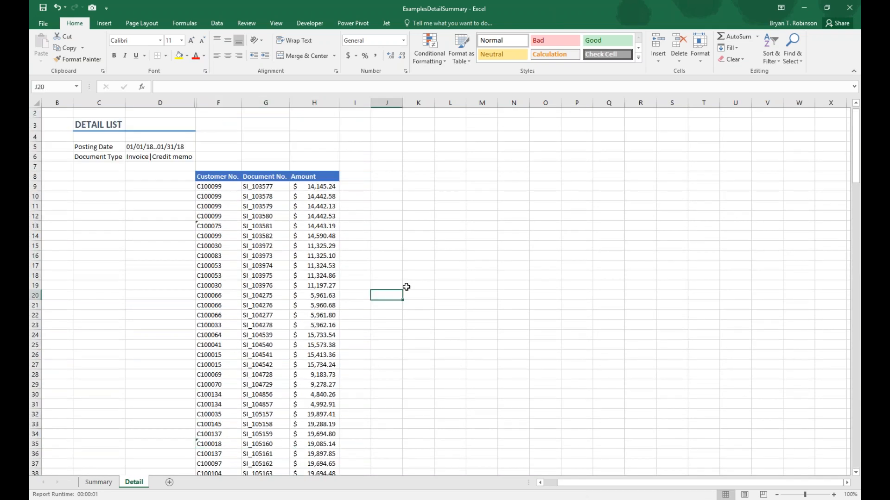
Step: Compare the first customer's Total Sales in cell H9 of the Summary sheet with the individual transactions on the Detail sheet
{"action": "scroll", "coordinate": [158, 418], "scroll_direction": "down", "scroll_amount": 4}
{"action": "left_click", "coordinate": [99, 483]}
{"action": "left_click", "coordinate": [409, 185]}
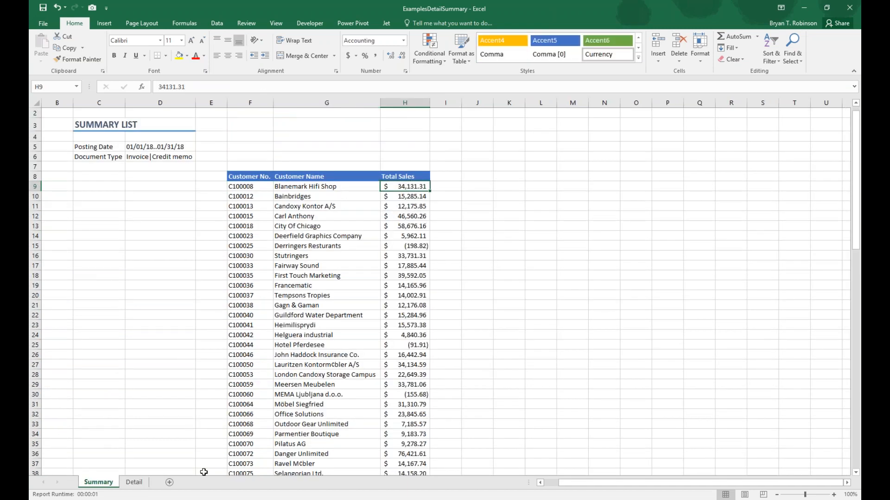
{"action": "left_click", "coordinate": [134, 483]}
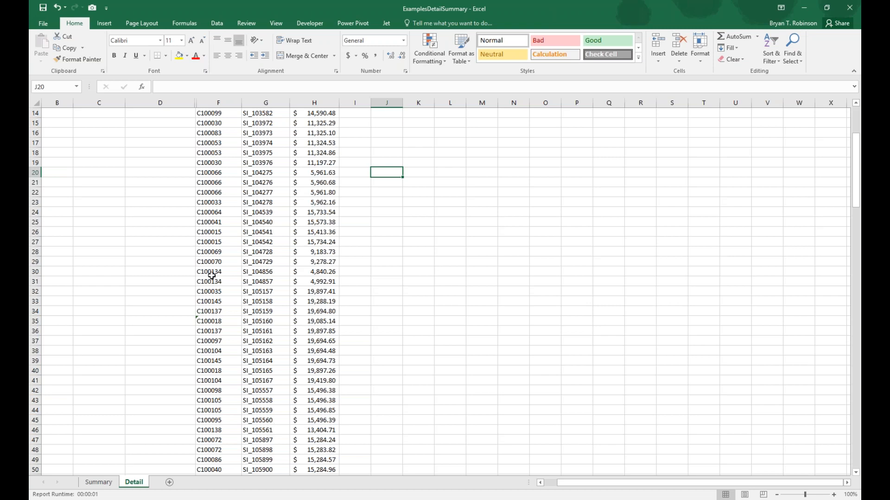
{"action": "scroll", "coordinate": [225, 277], "scroll_direction": "up", "scroll_amount": 4}
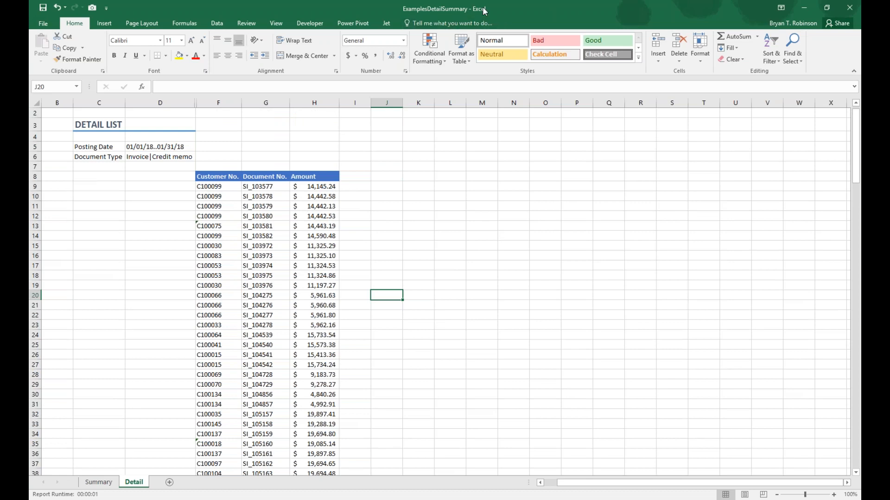